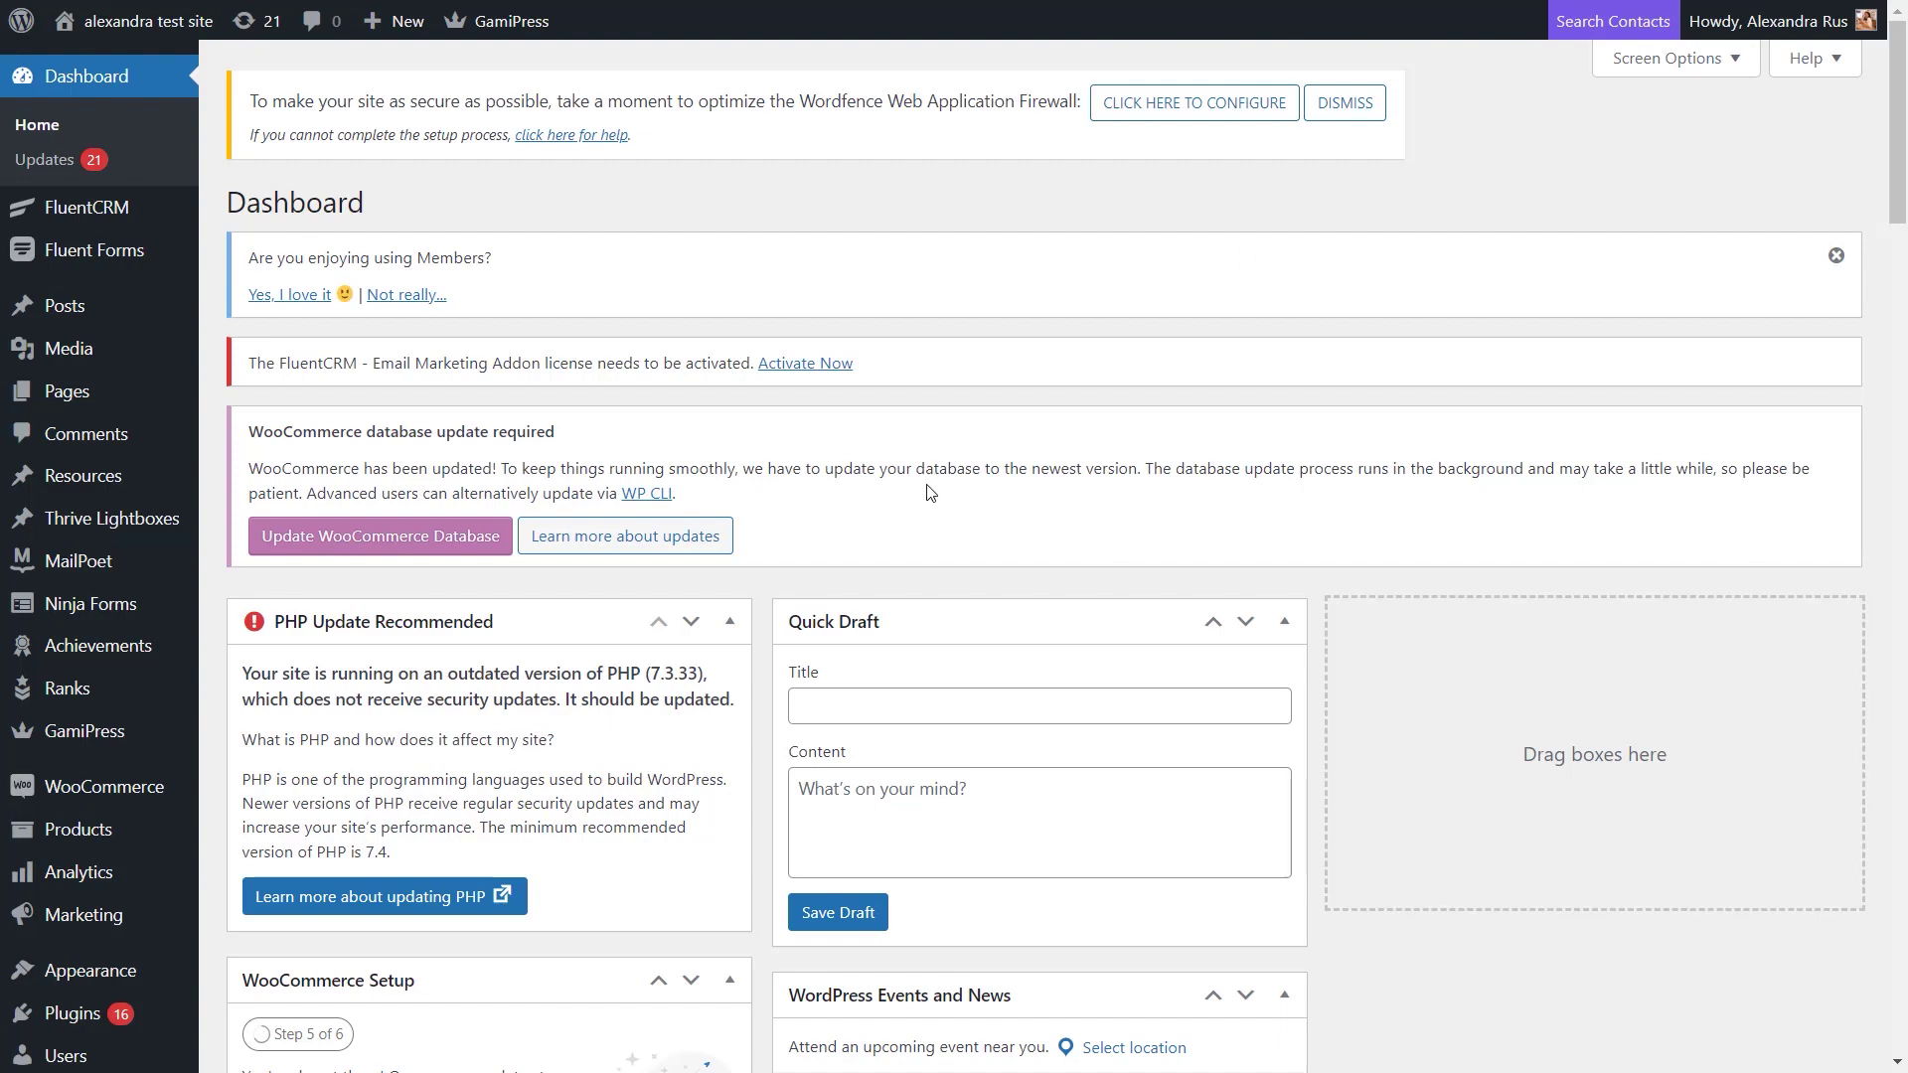
Step: Switch Coming Soon mode to active in the Thrive Dashboard
{"action": "scroll", "coordinate": [342, 773], "scroll_direction": "down", "scroll_amount": 5}
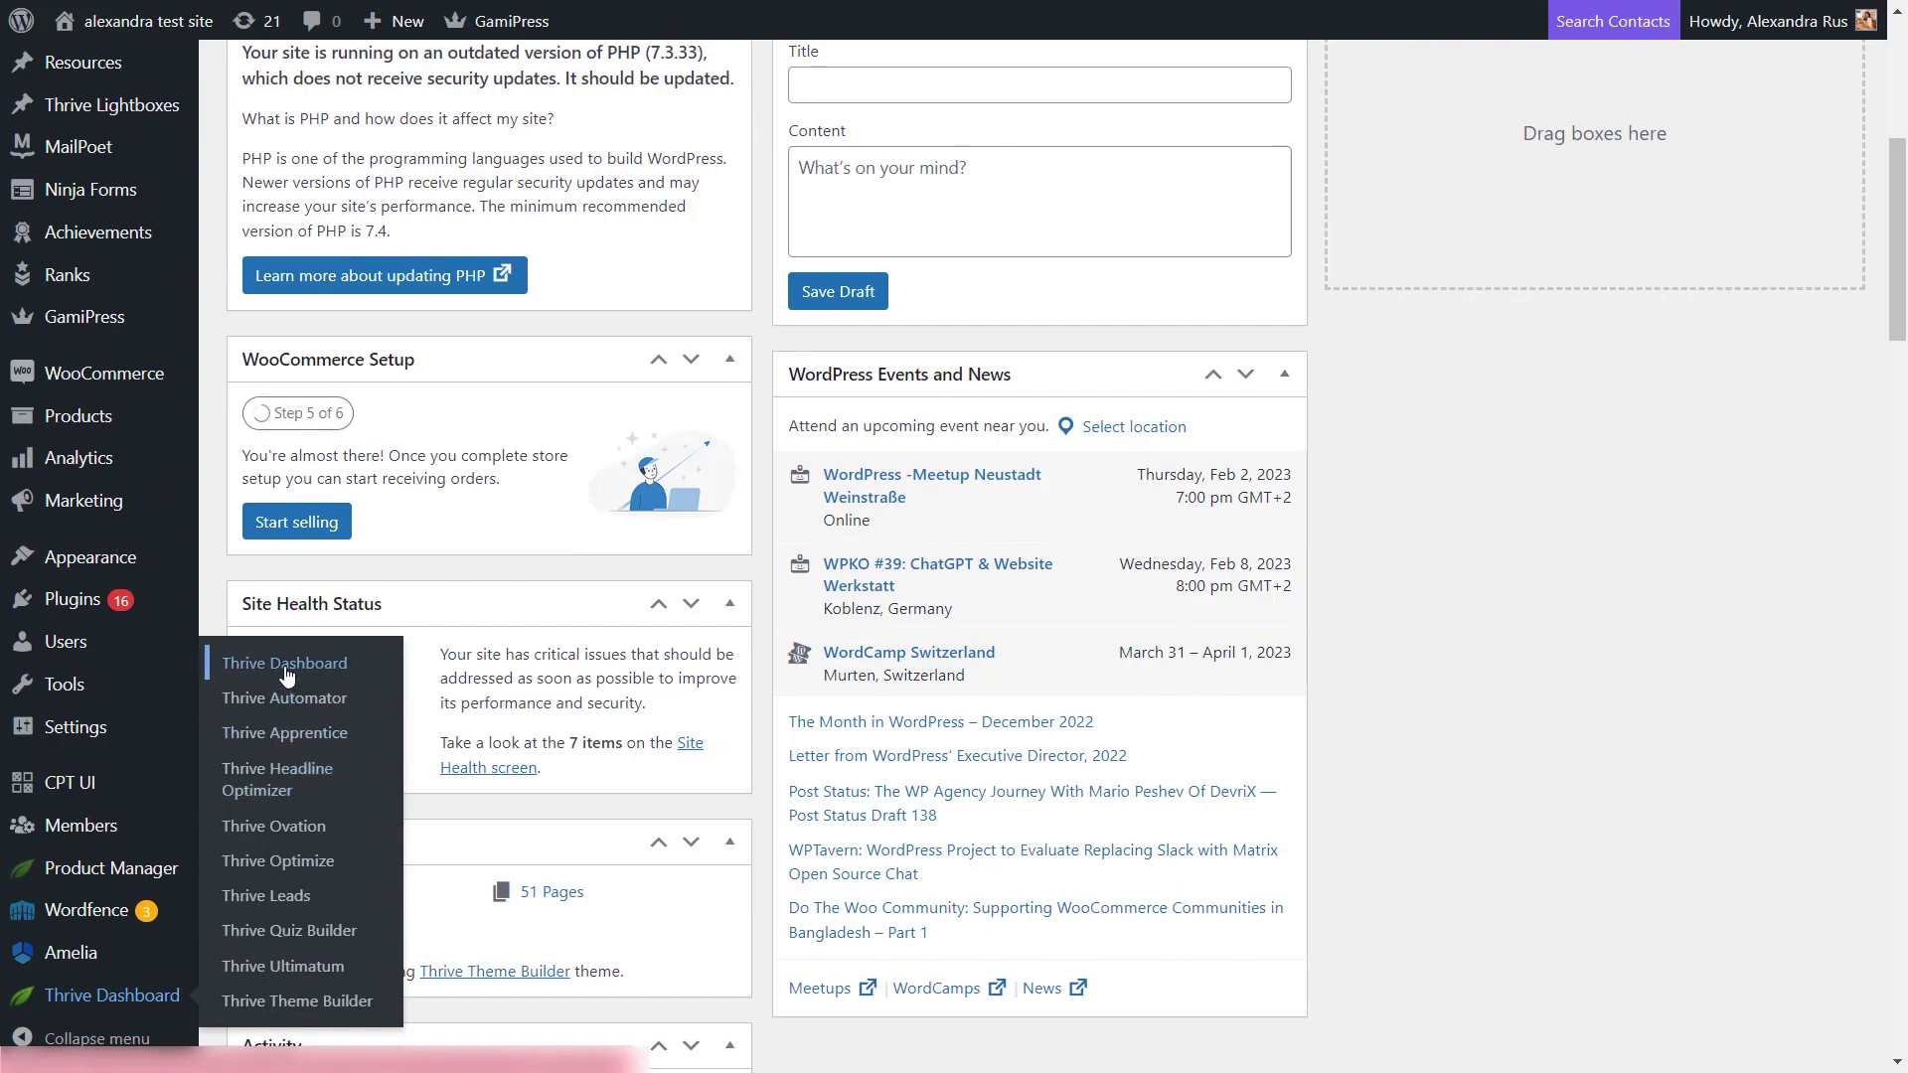
{"action": "left_click", "coordinate": [280, 663]}
{"action": "left_click", "coordinate": [1660, 936]}
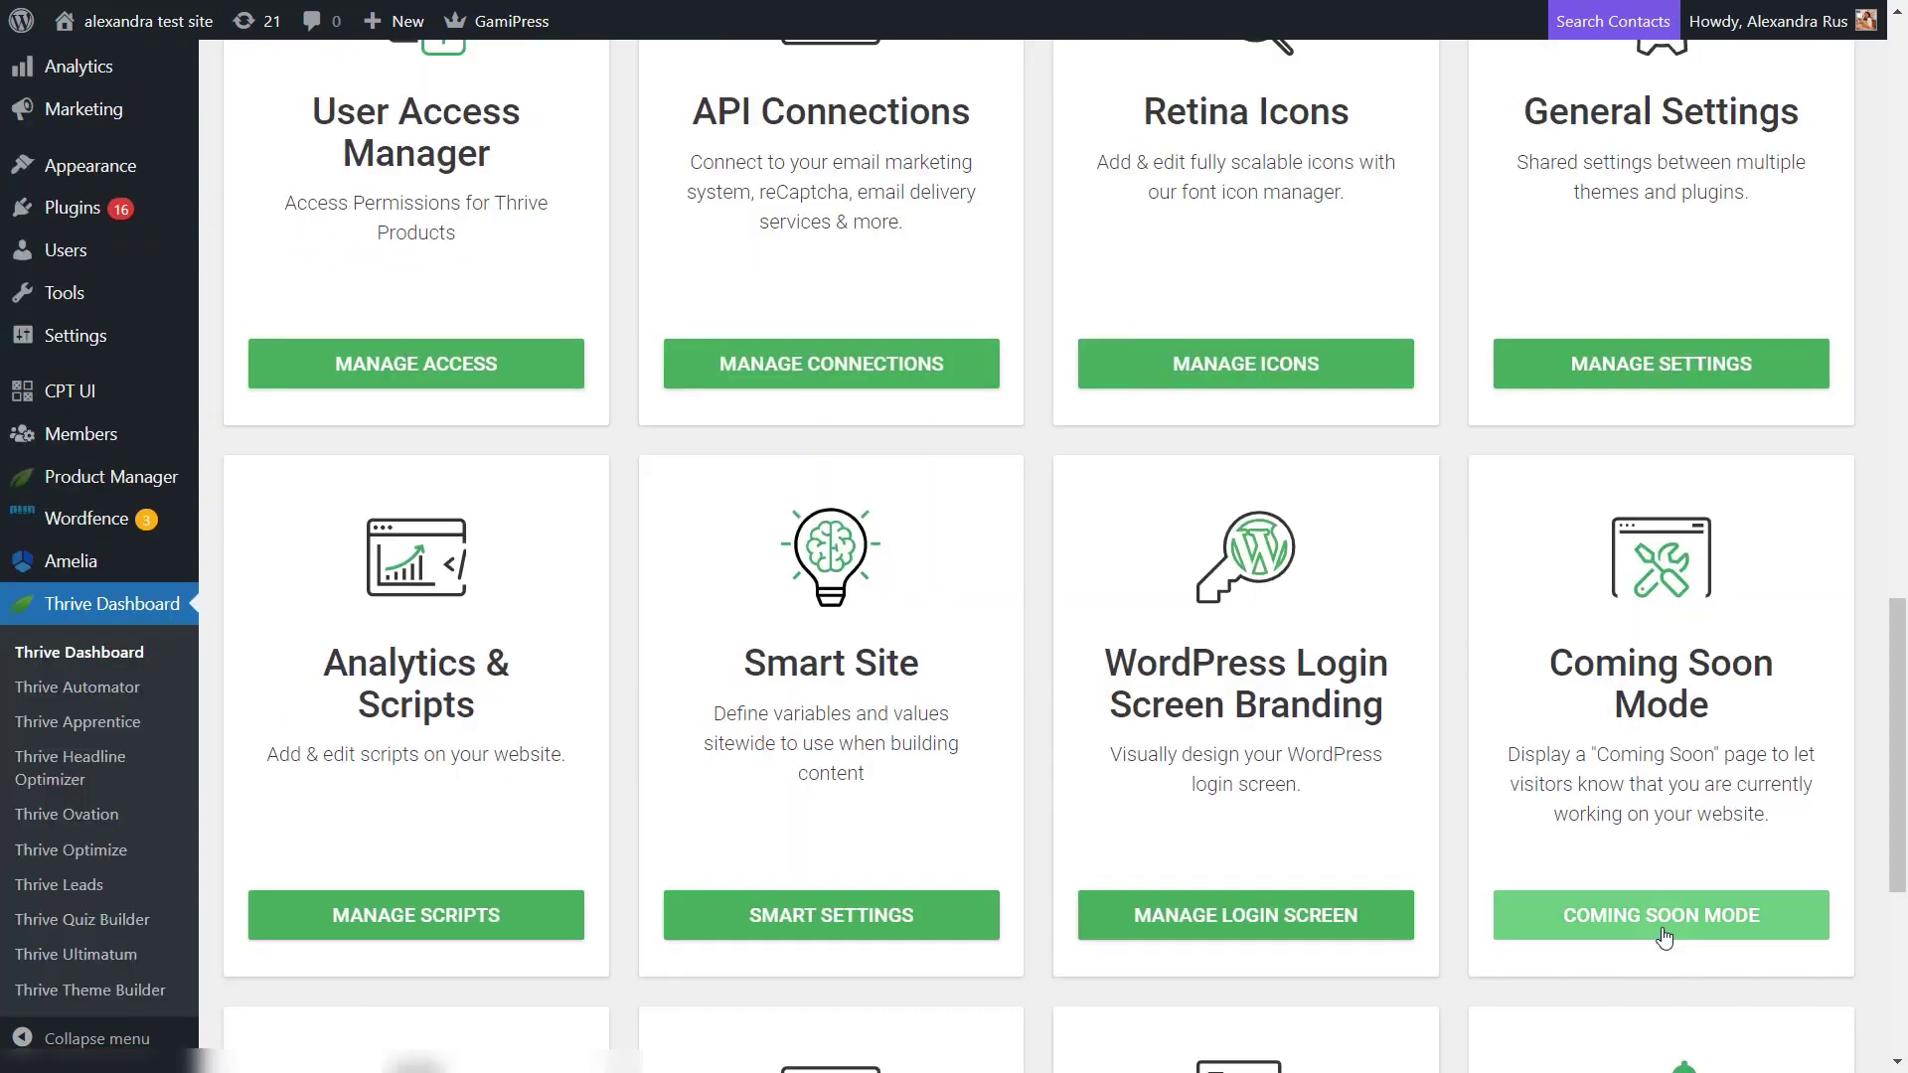
{"action": "left_click", "coordinate": [831, 524]}
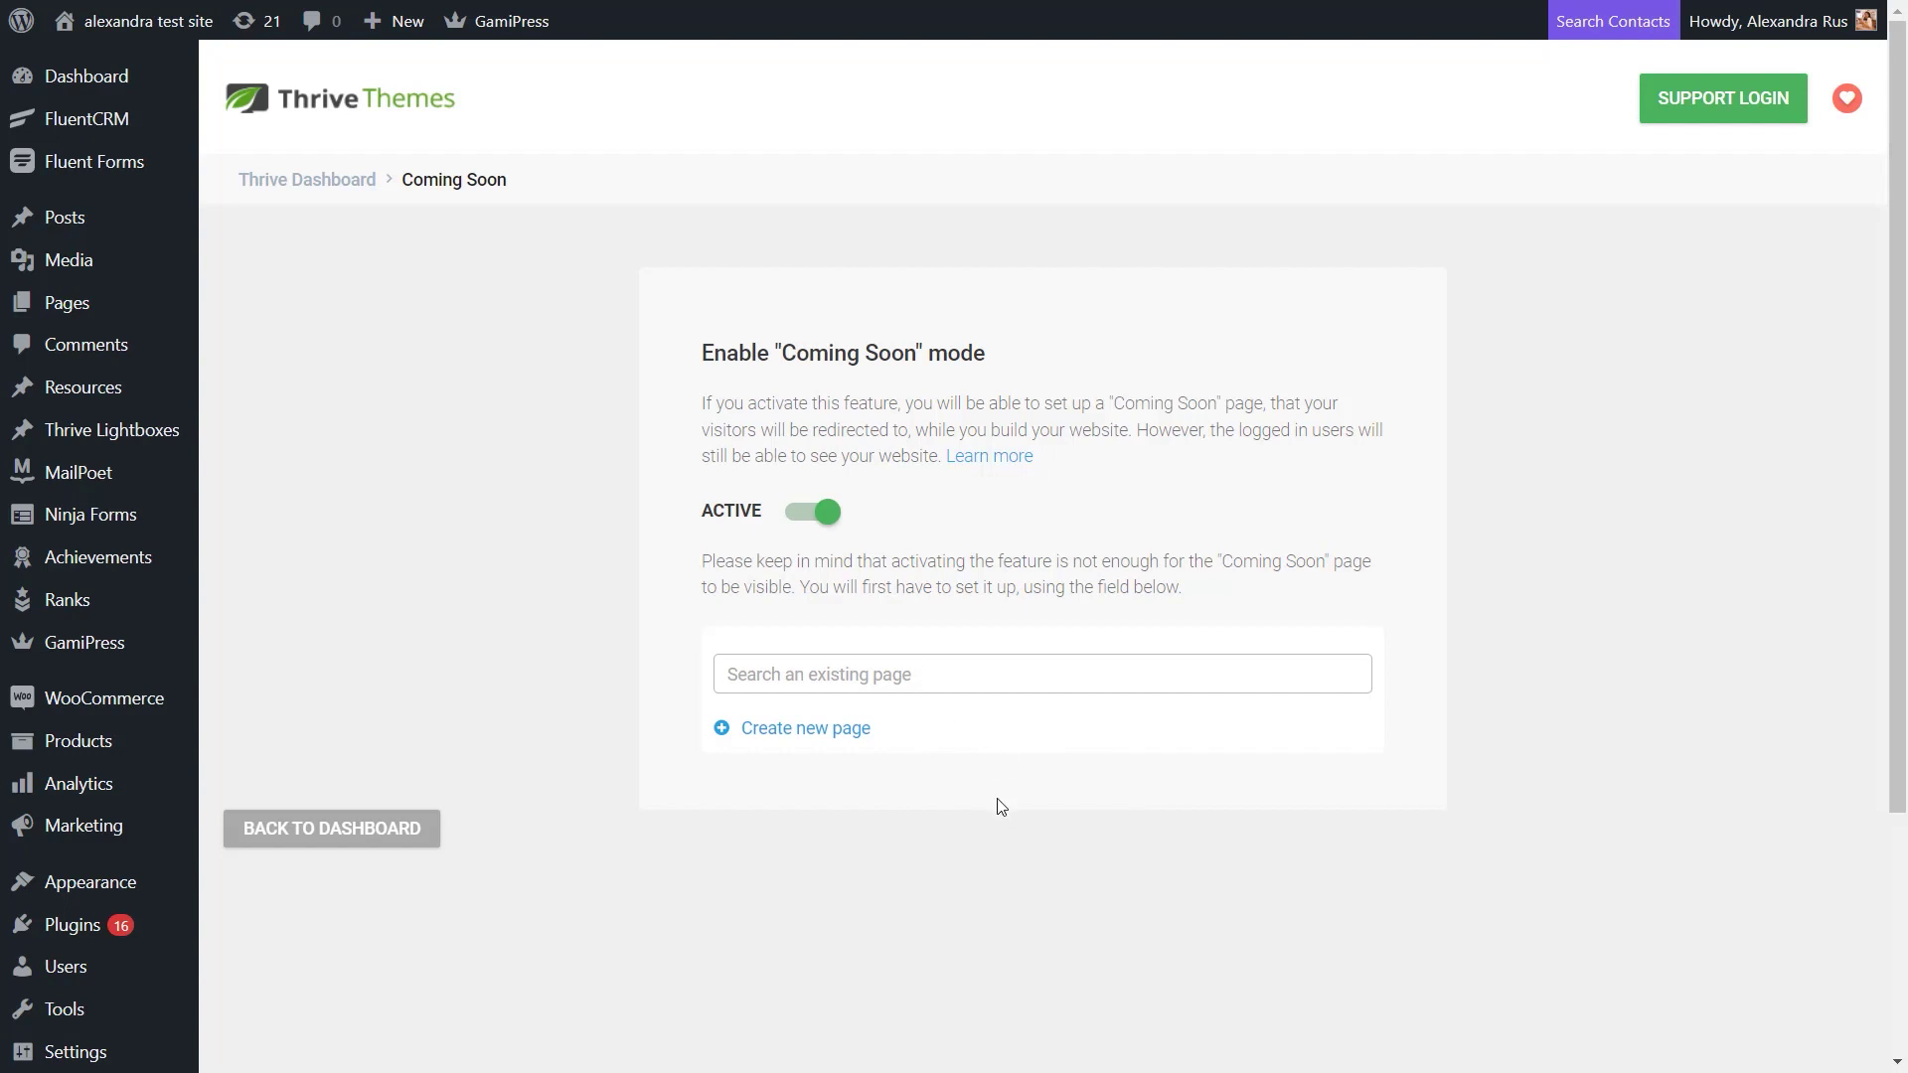
Step: Create a new page titled 'Coming Soon Page'
{"action": "left_click", "coordinate": [821, 731]}
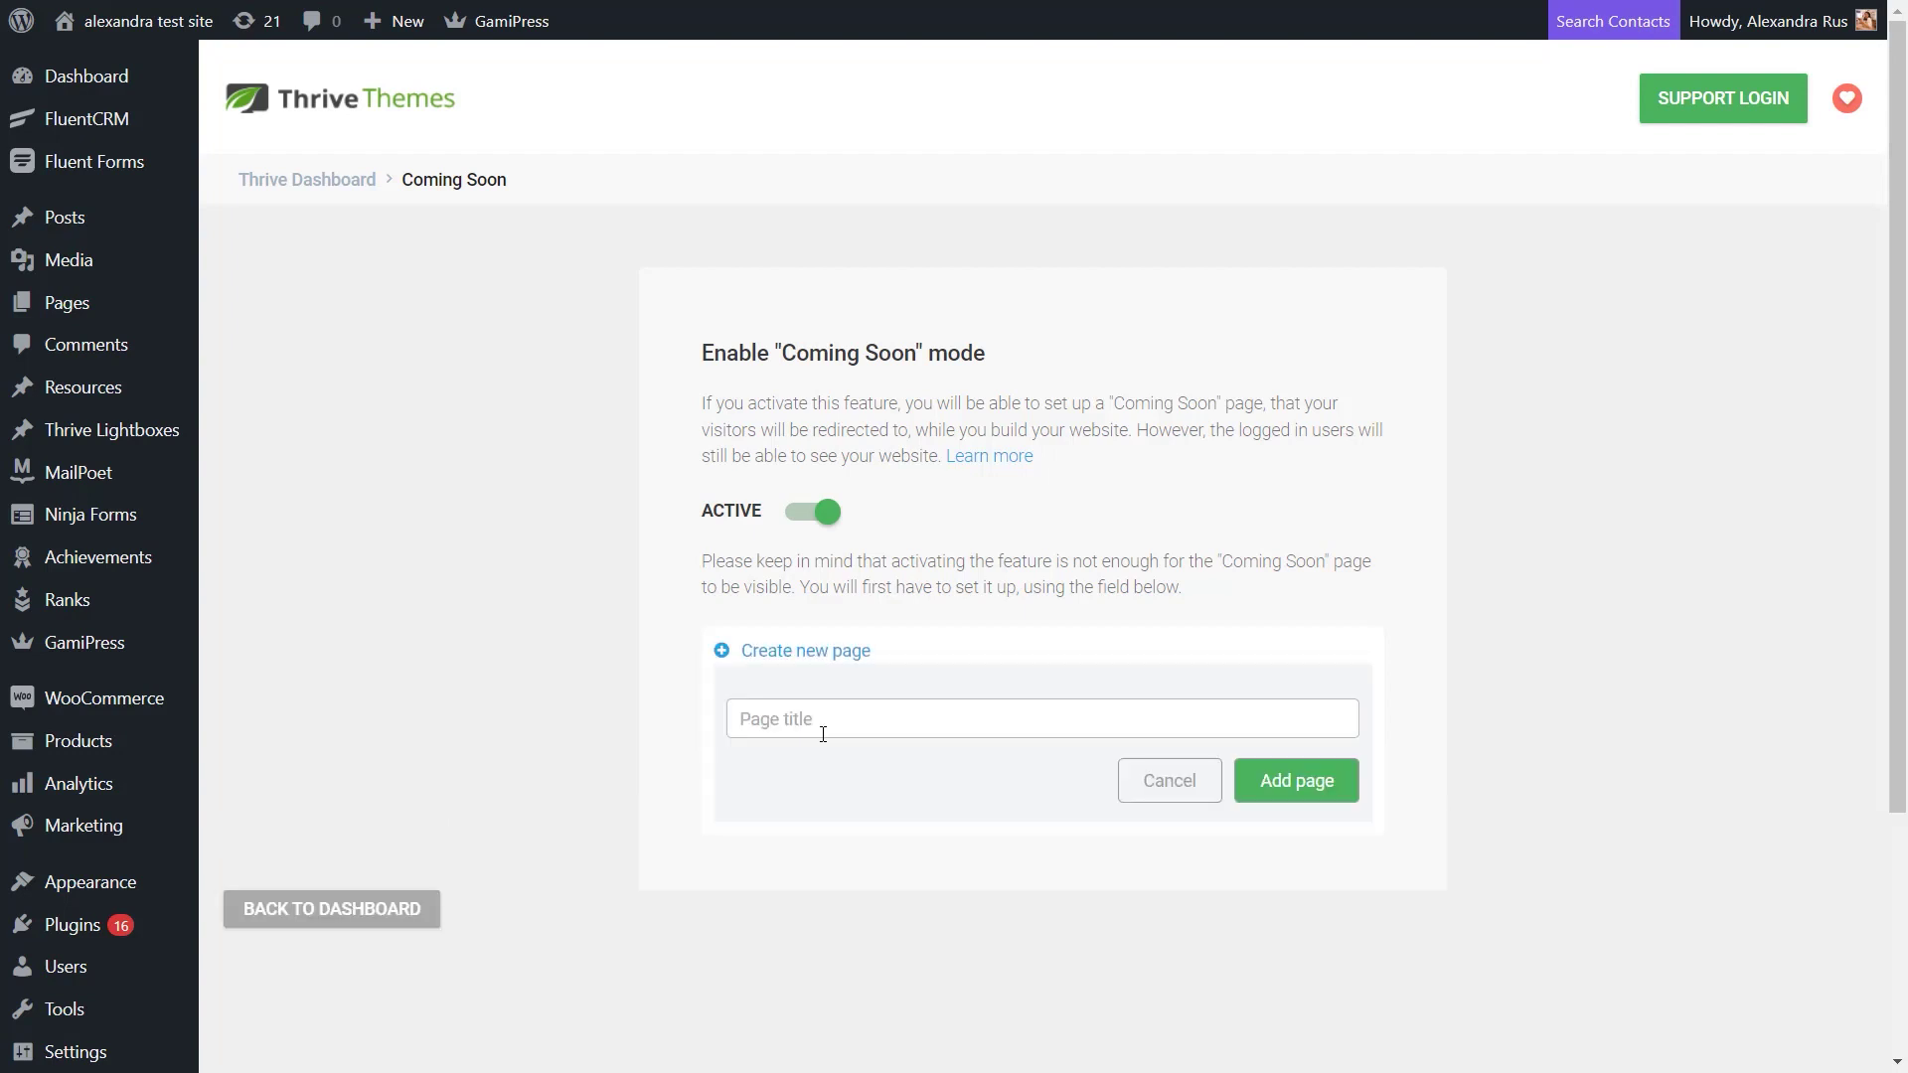
{"action": "type", "text": "Coming Soo"}
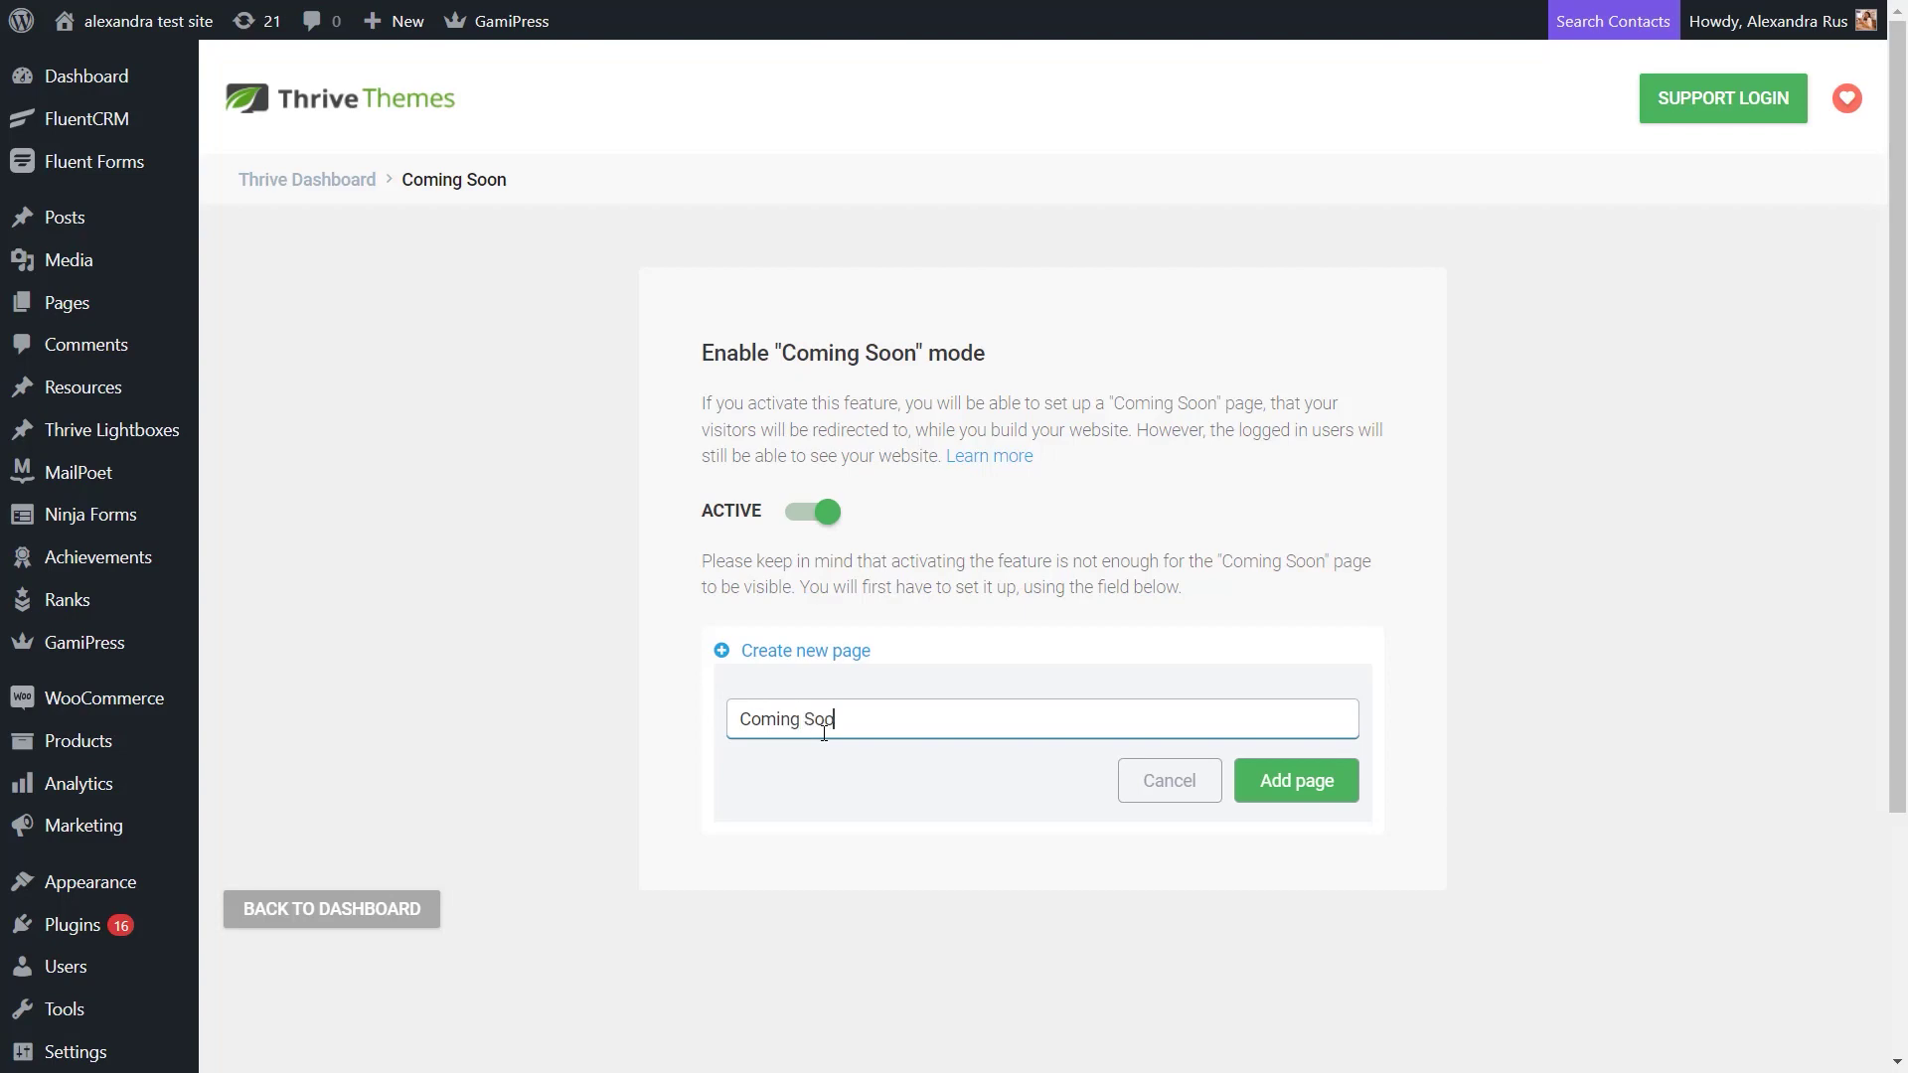
{"action": "type", "text": "n Page"}
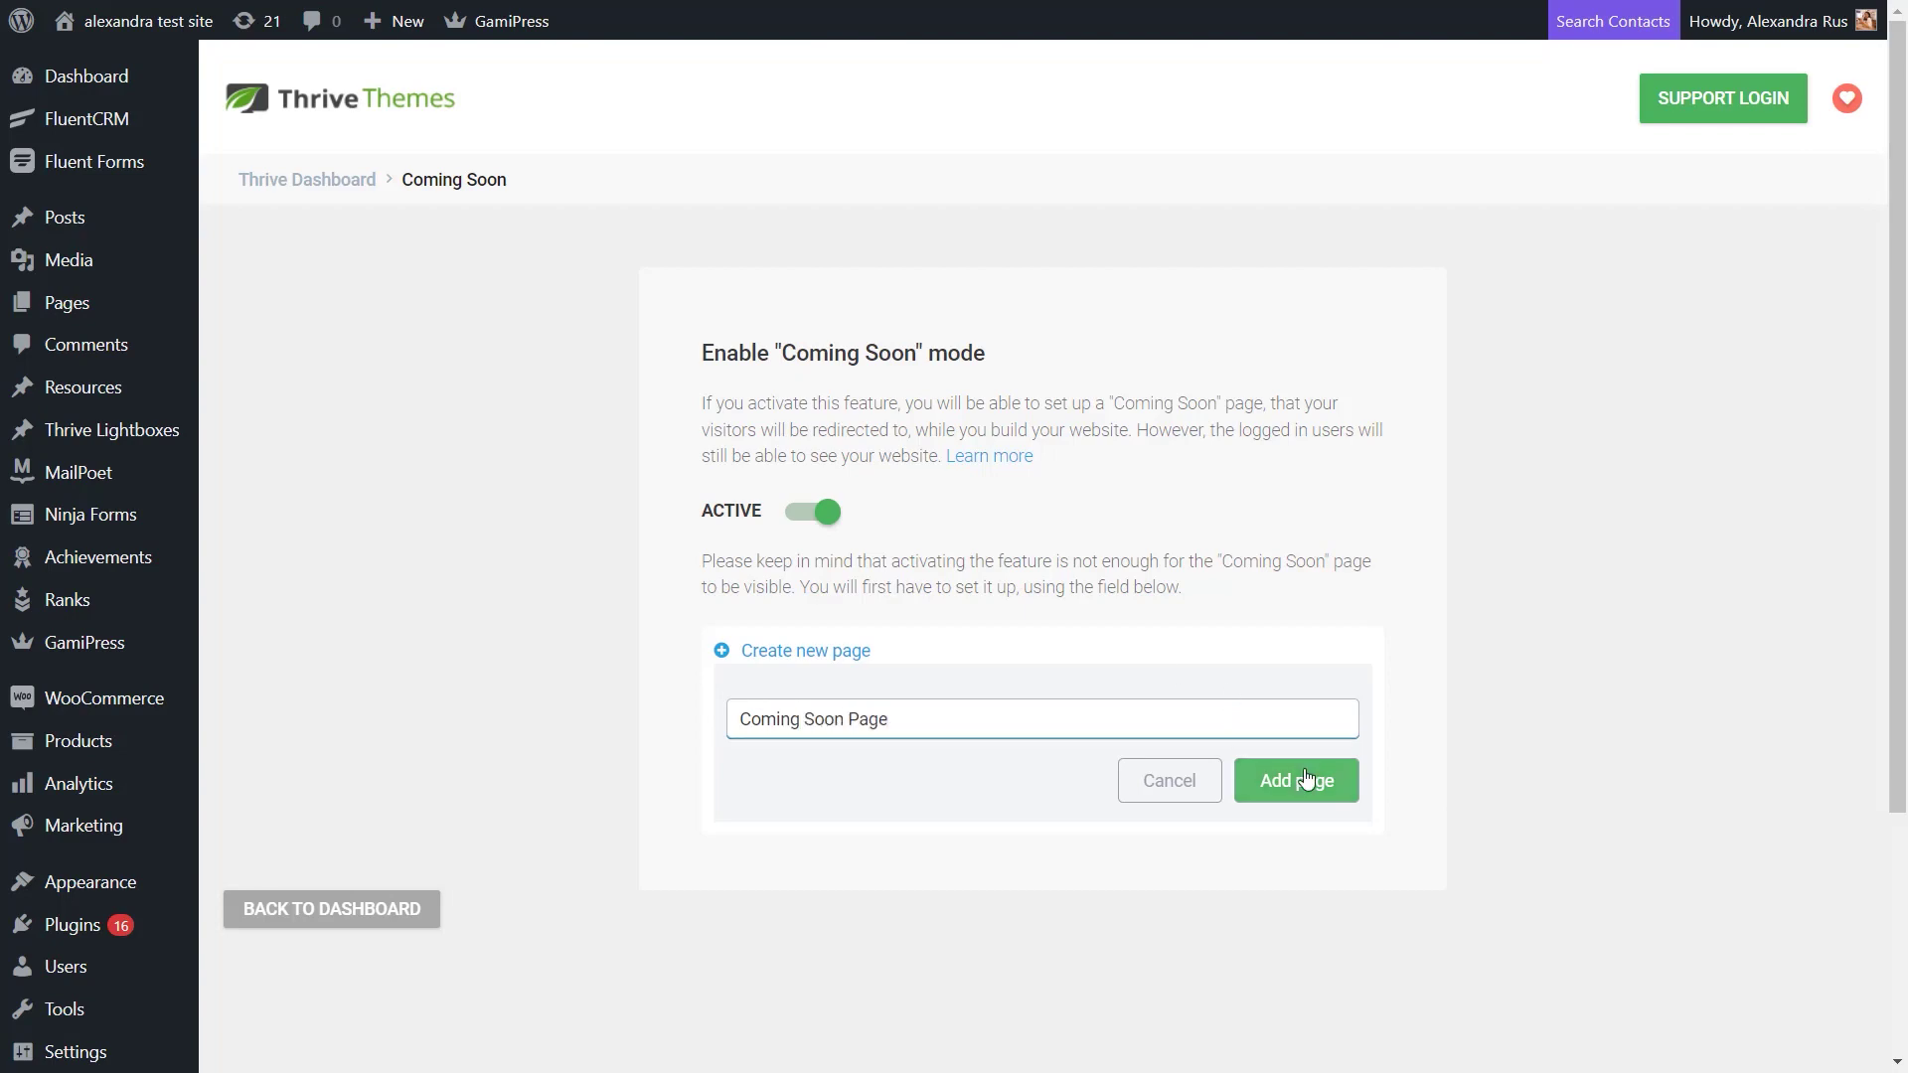
{"action": "left_click", "coordinate": [1297, 781]}
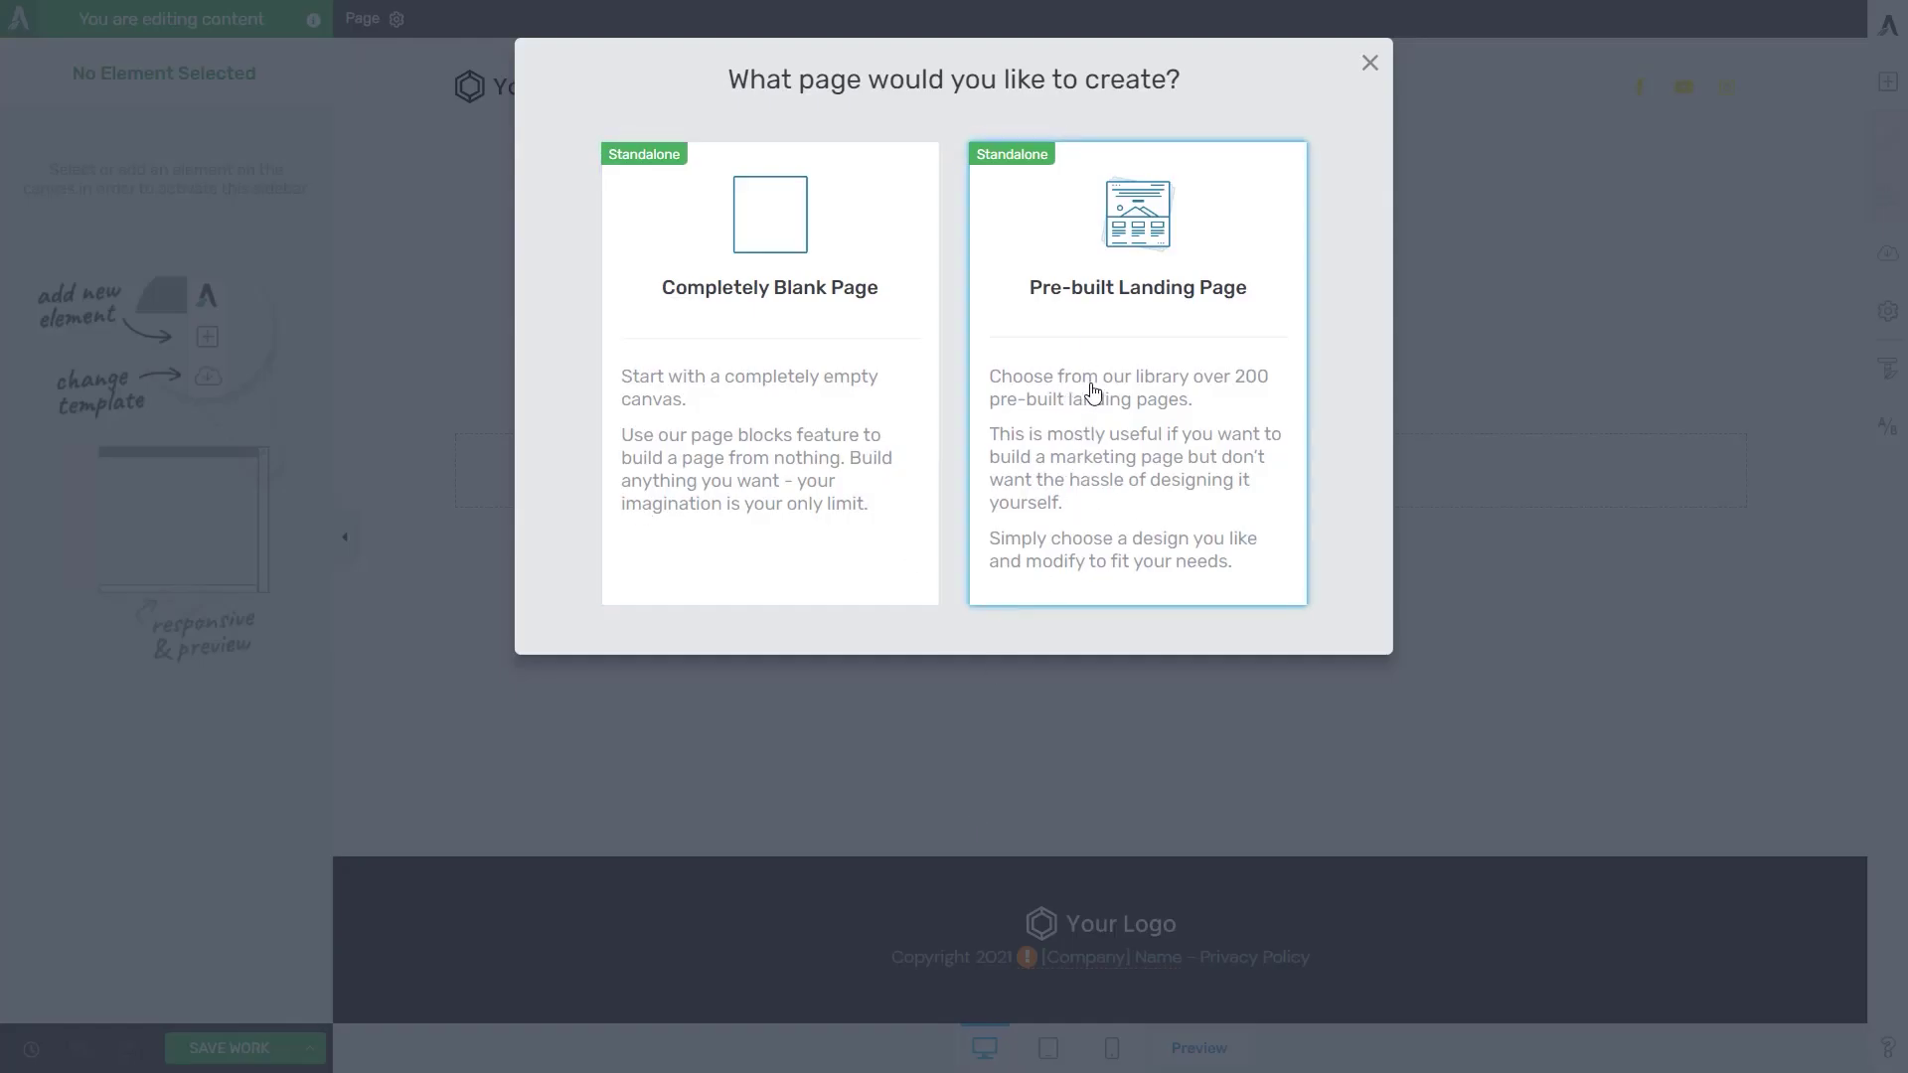
Step: Look through the pre-built coming soon templates, then pick Completely Blank Page
{"action": "left_click", "coordinate": [1140, 358]}
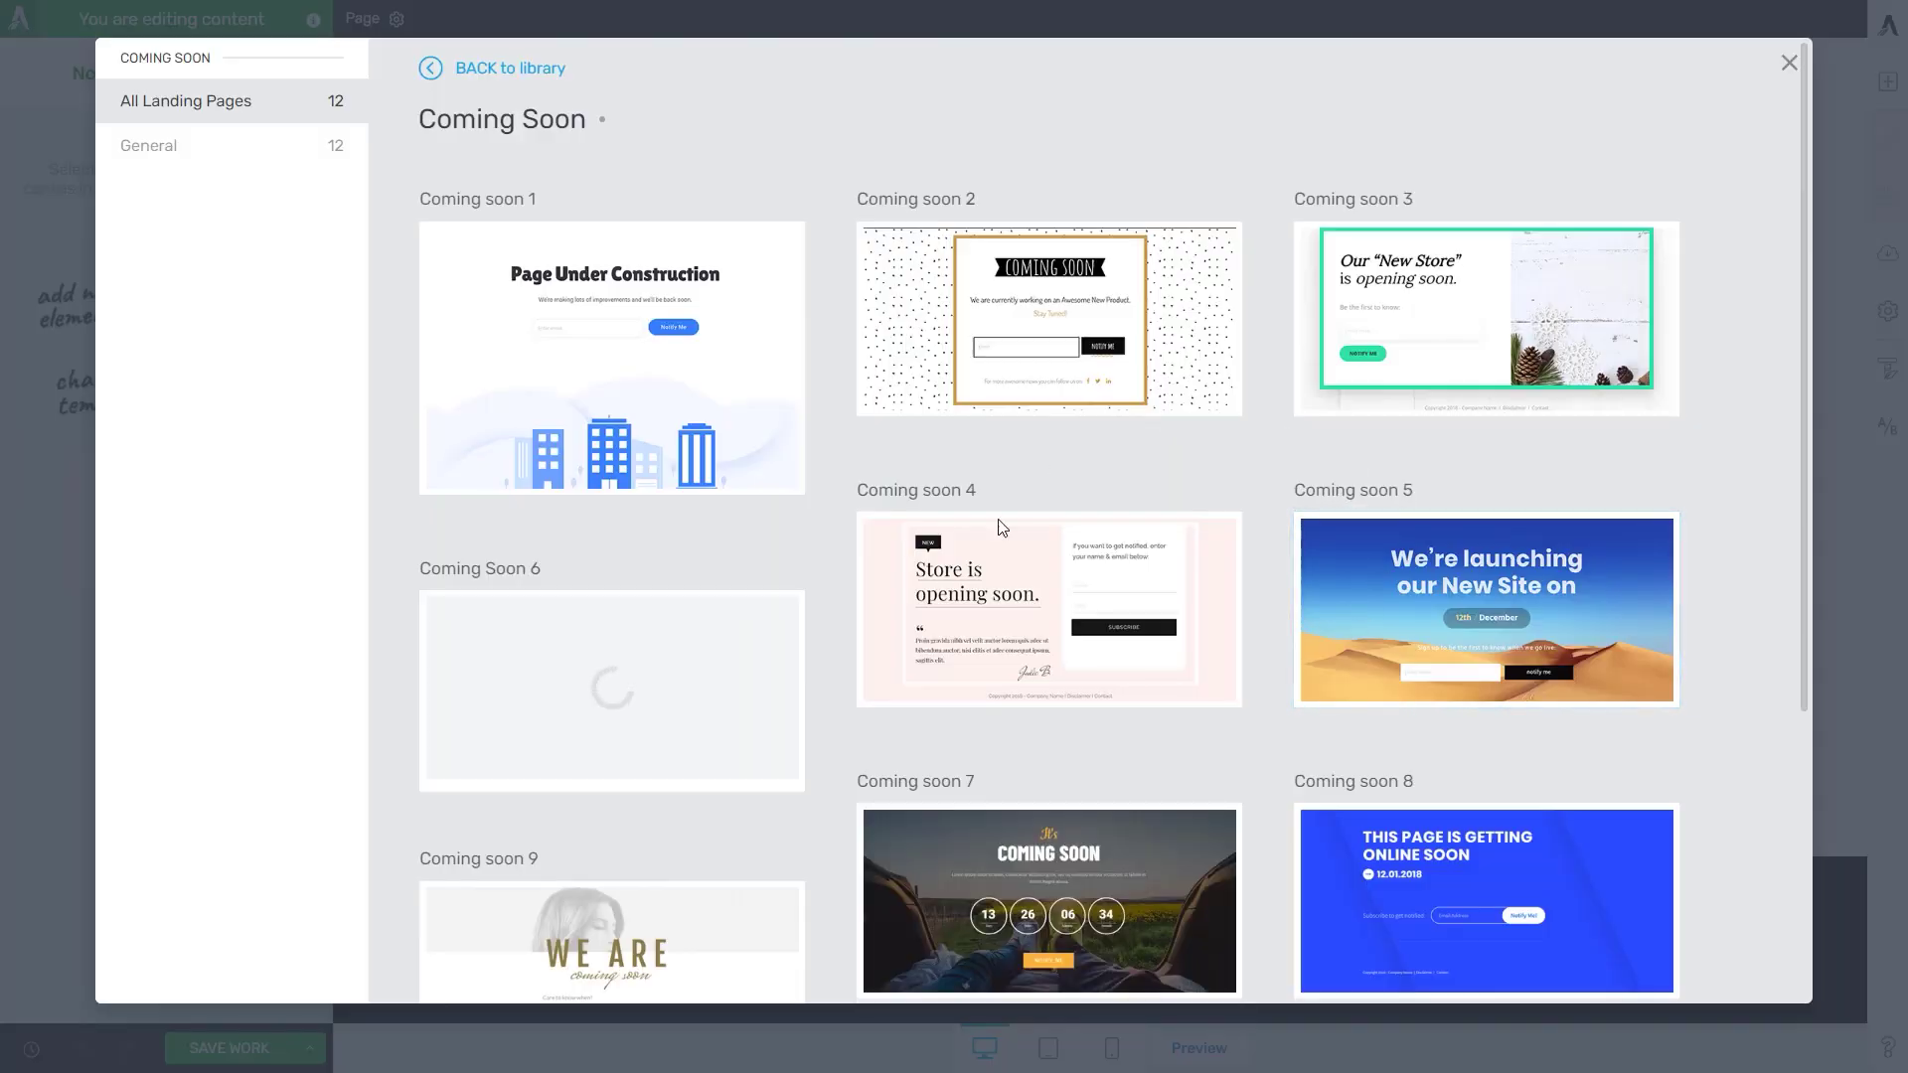
{"action": "scroll", "coordinate": [1436, 770], "scroll_direction": "down", "scroll_amount": 4}
{"action": "scroll", "coordinate": [1254, 701], "scroll_direction": "down", "scroll_amount": 1}
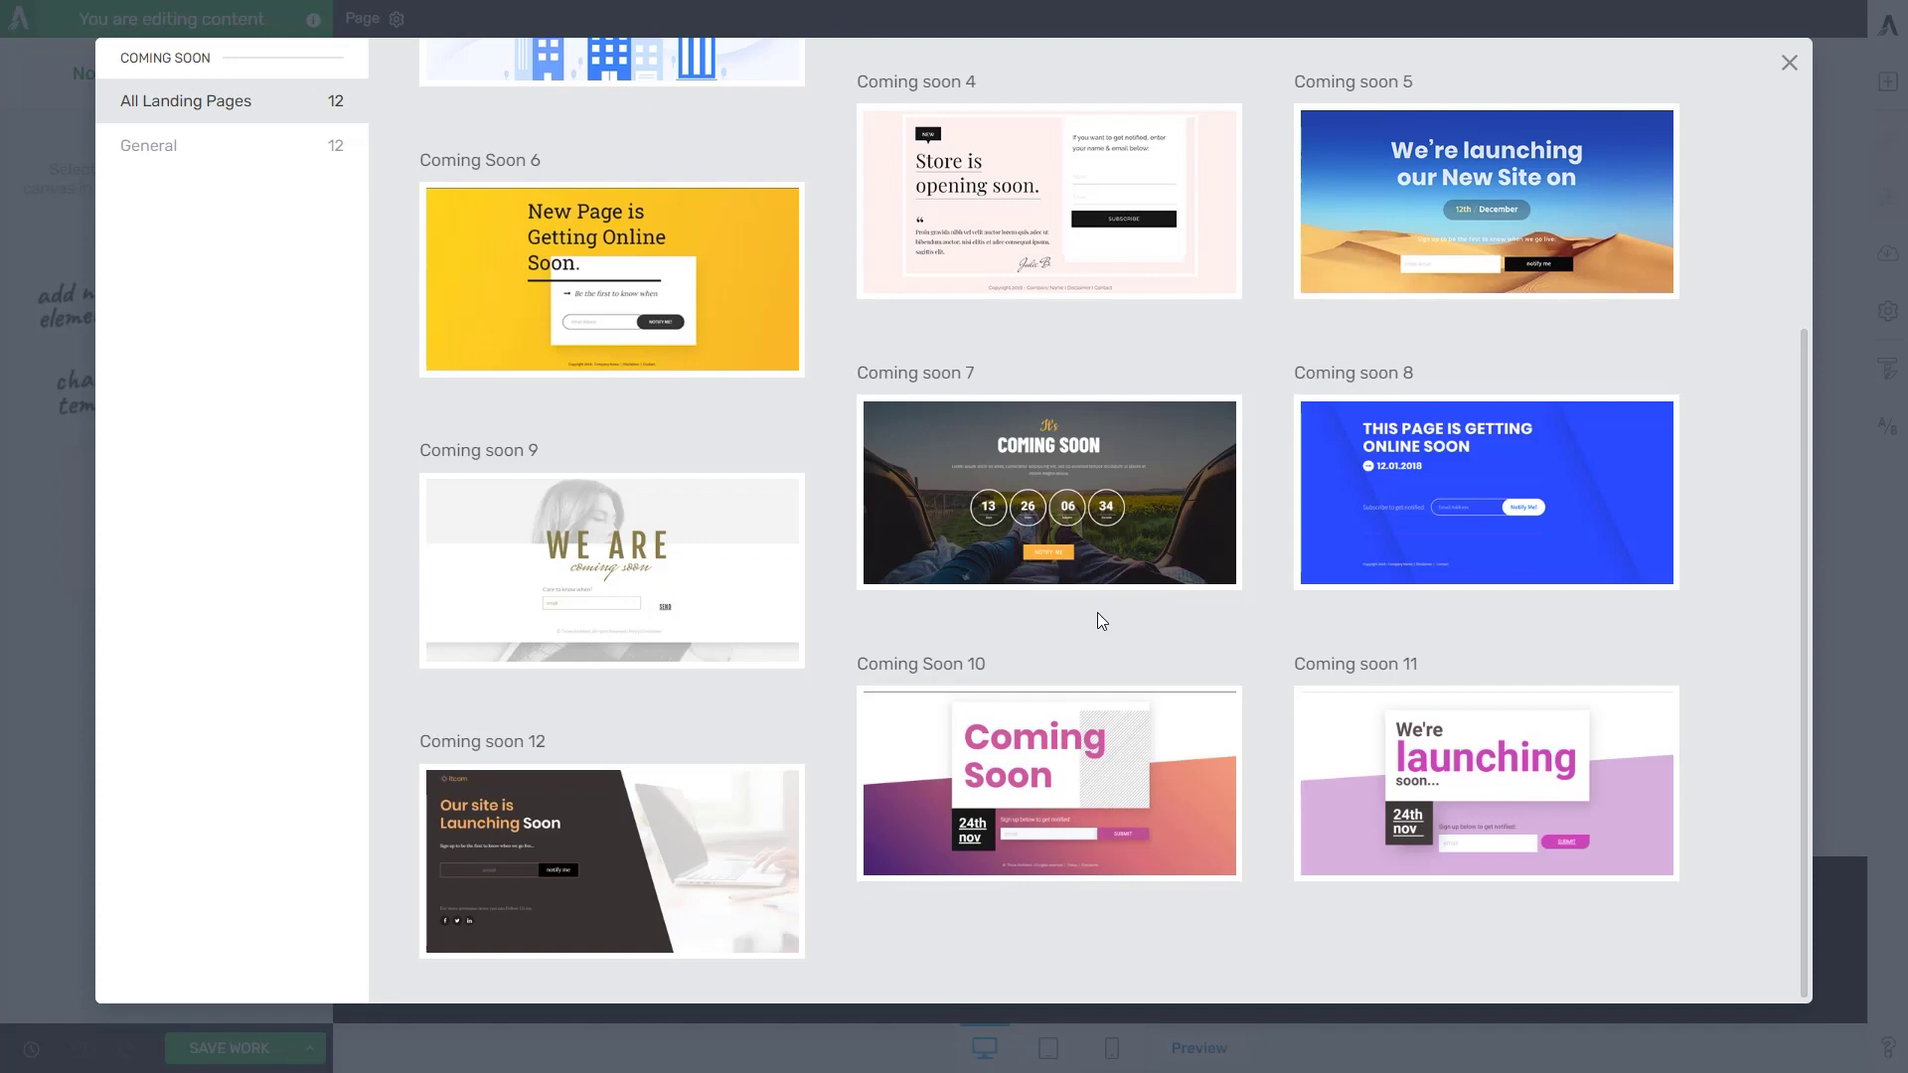
{"action": "scroll", "coordinate": [1097, 612], "scroll_direction": "up", "scroll_amount": 5}
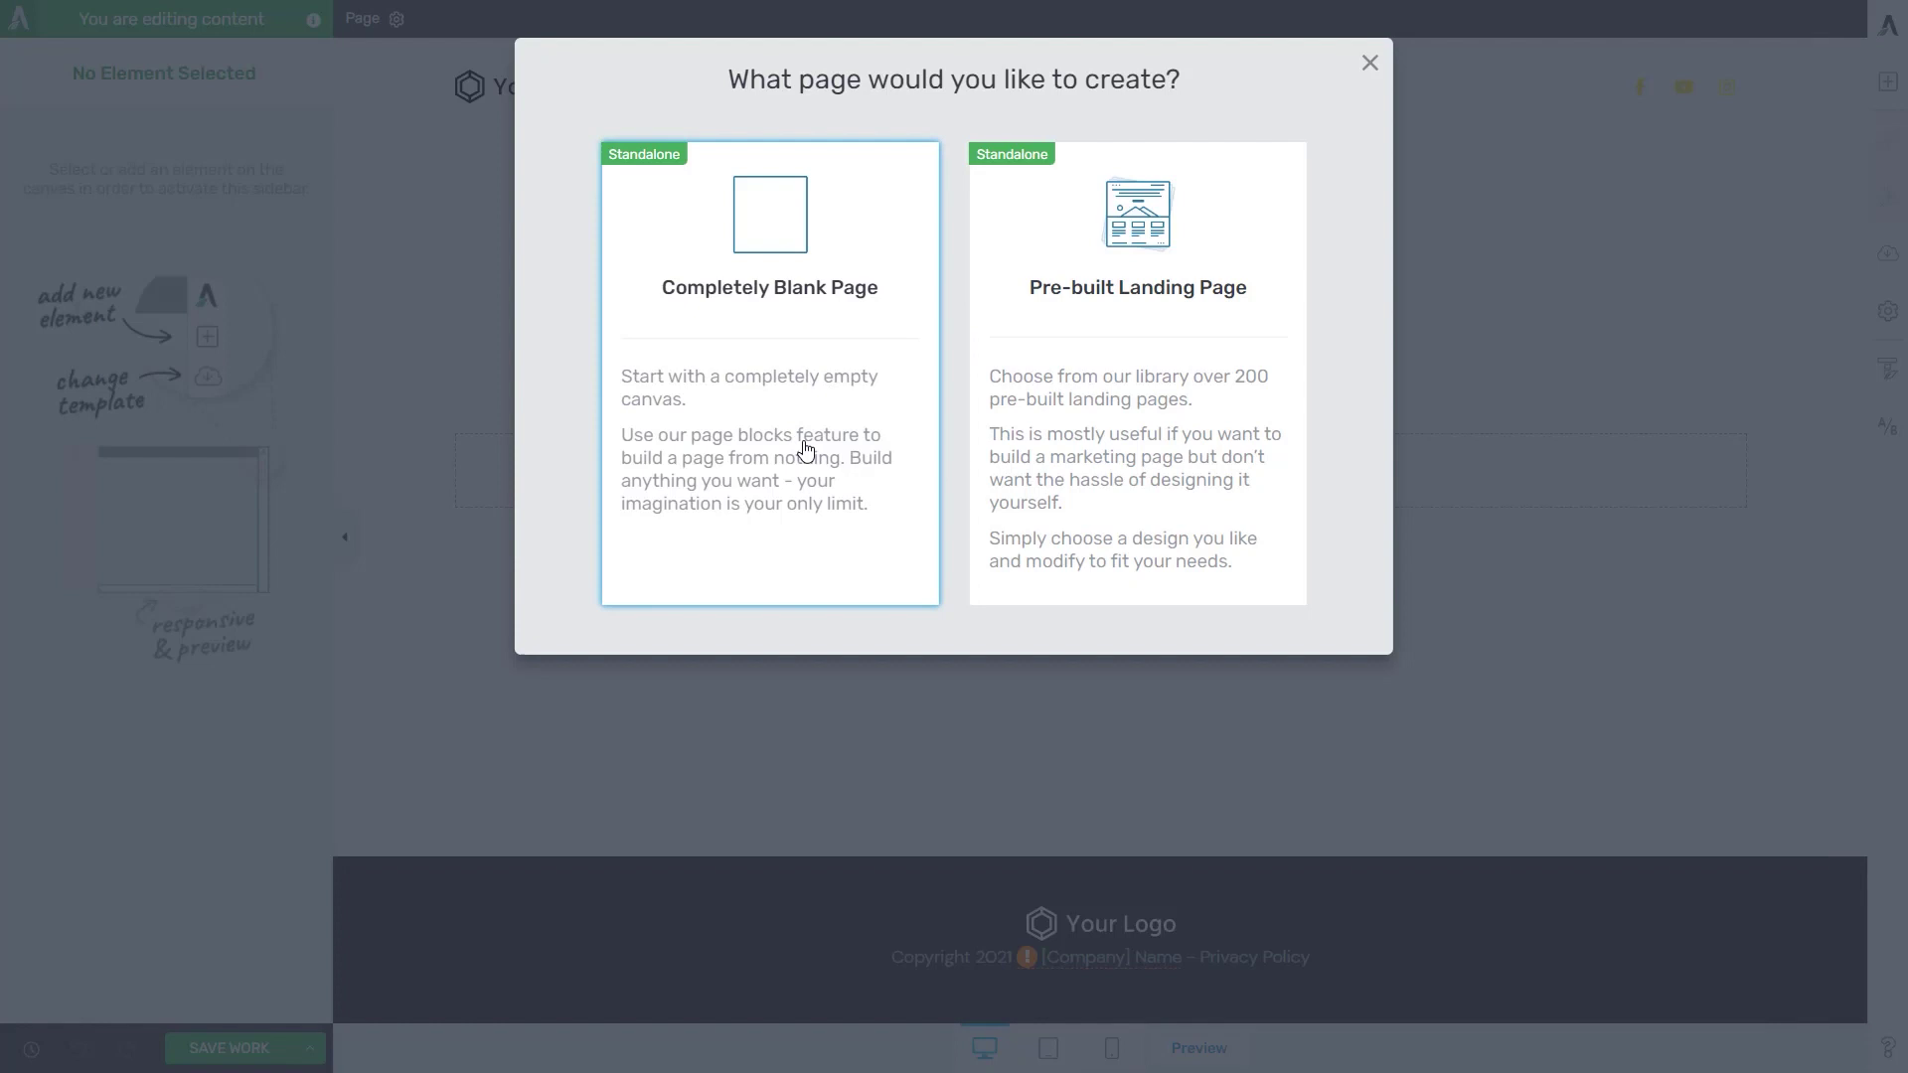
{"action": "left_click", "coordinate": [831, 519]}
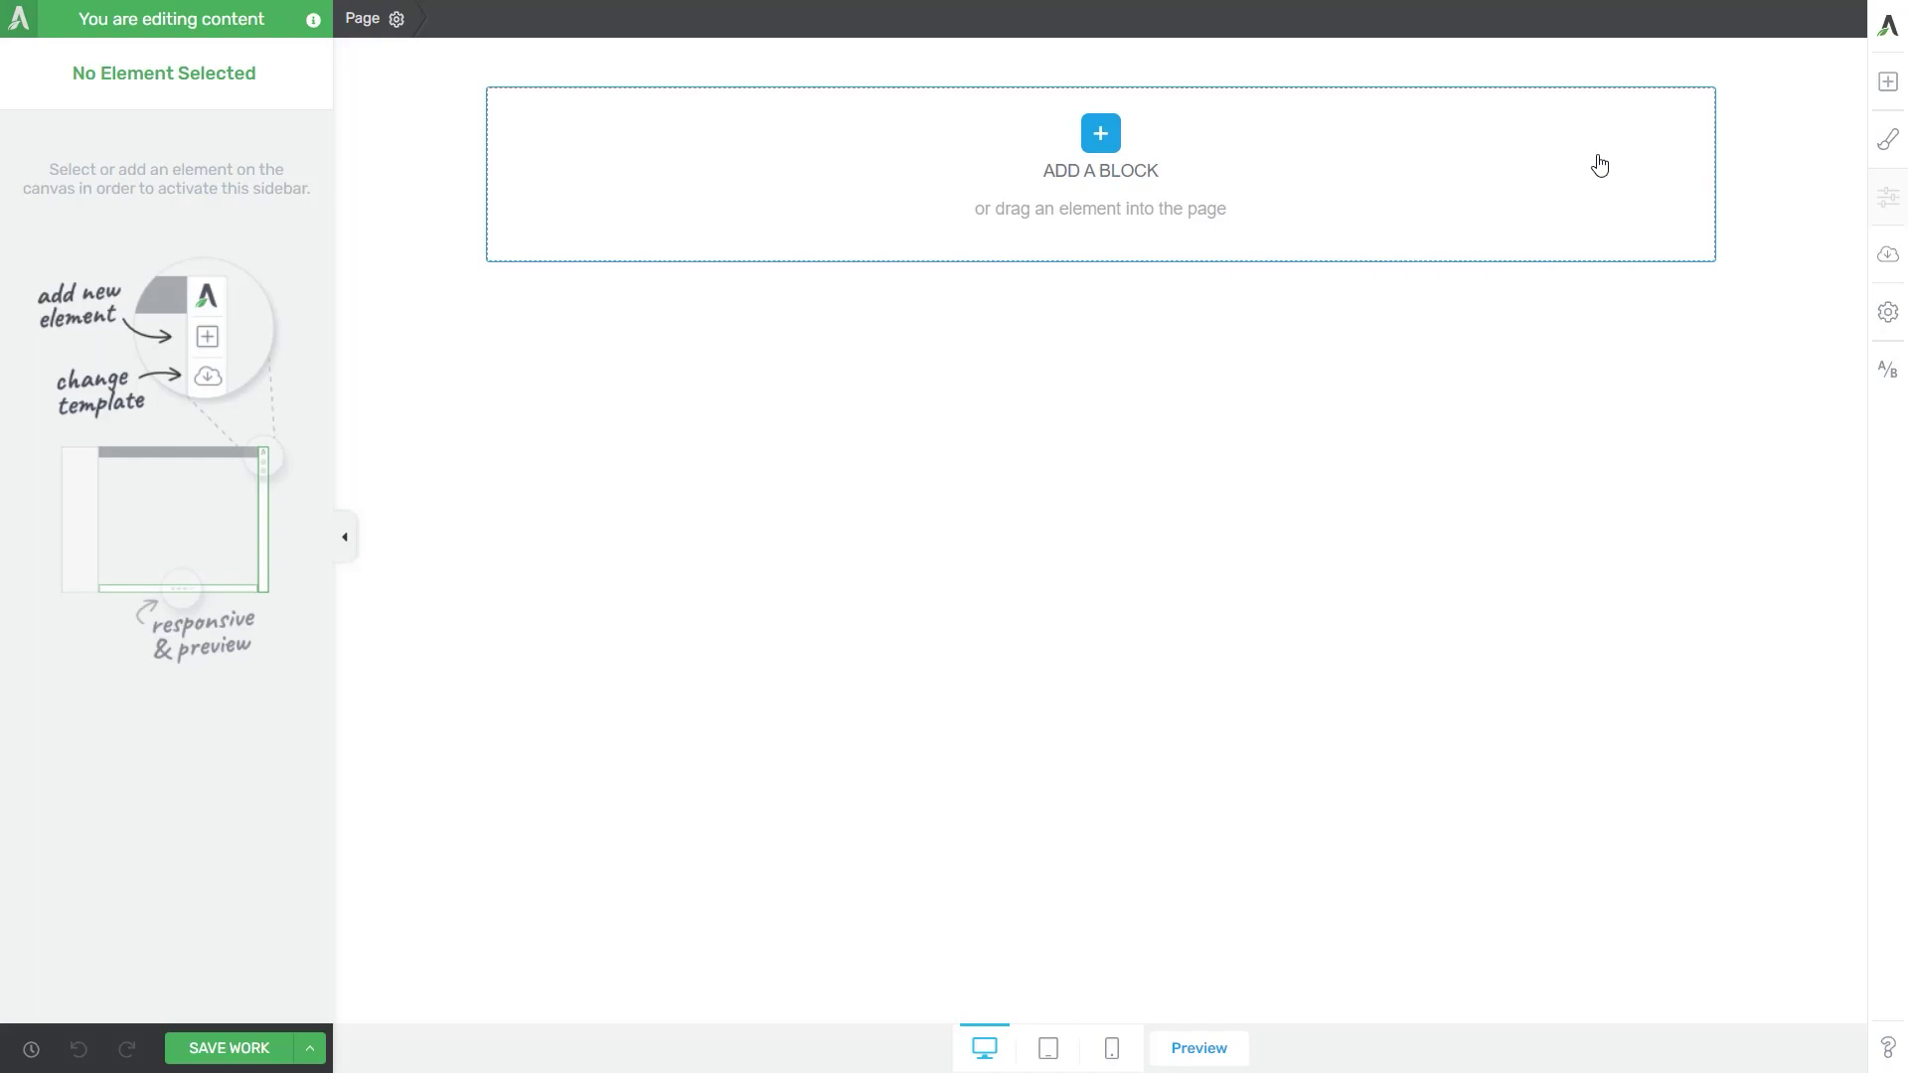
Step: Insert the 'Break All The Rules' hero block from the Page Blocks library
{"action": "left_click", "coordinate": [1264, 204]}
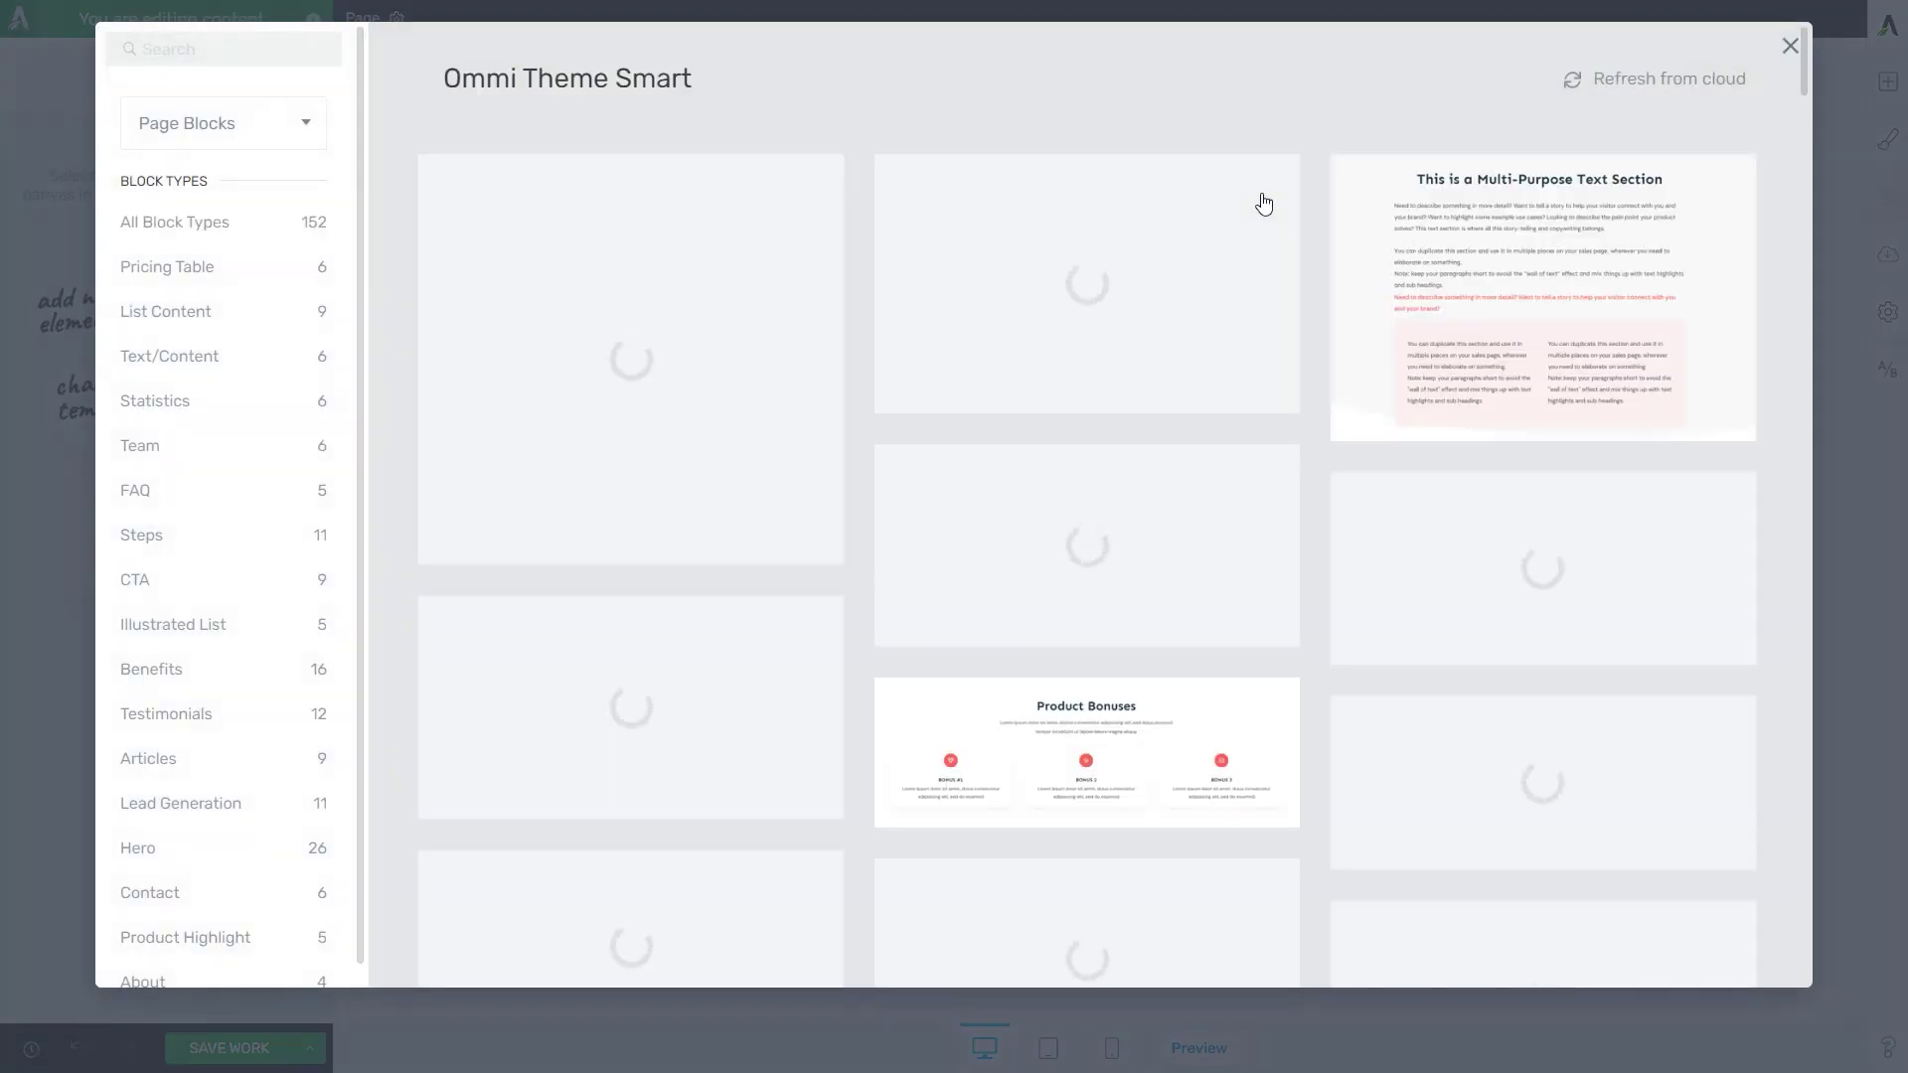
{"action": "scroll", "coordinate": [547, 385], "scroll_direction": "down", "scroll_amount": 10}
{"action": "left_click", "coordinate": [547, 385]}
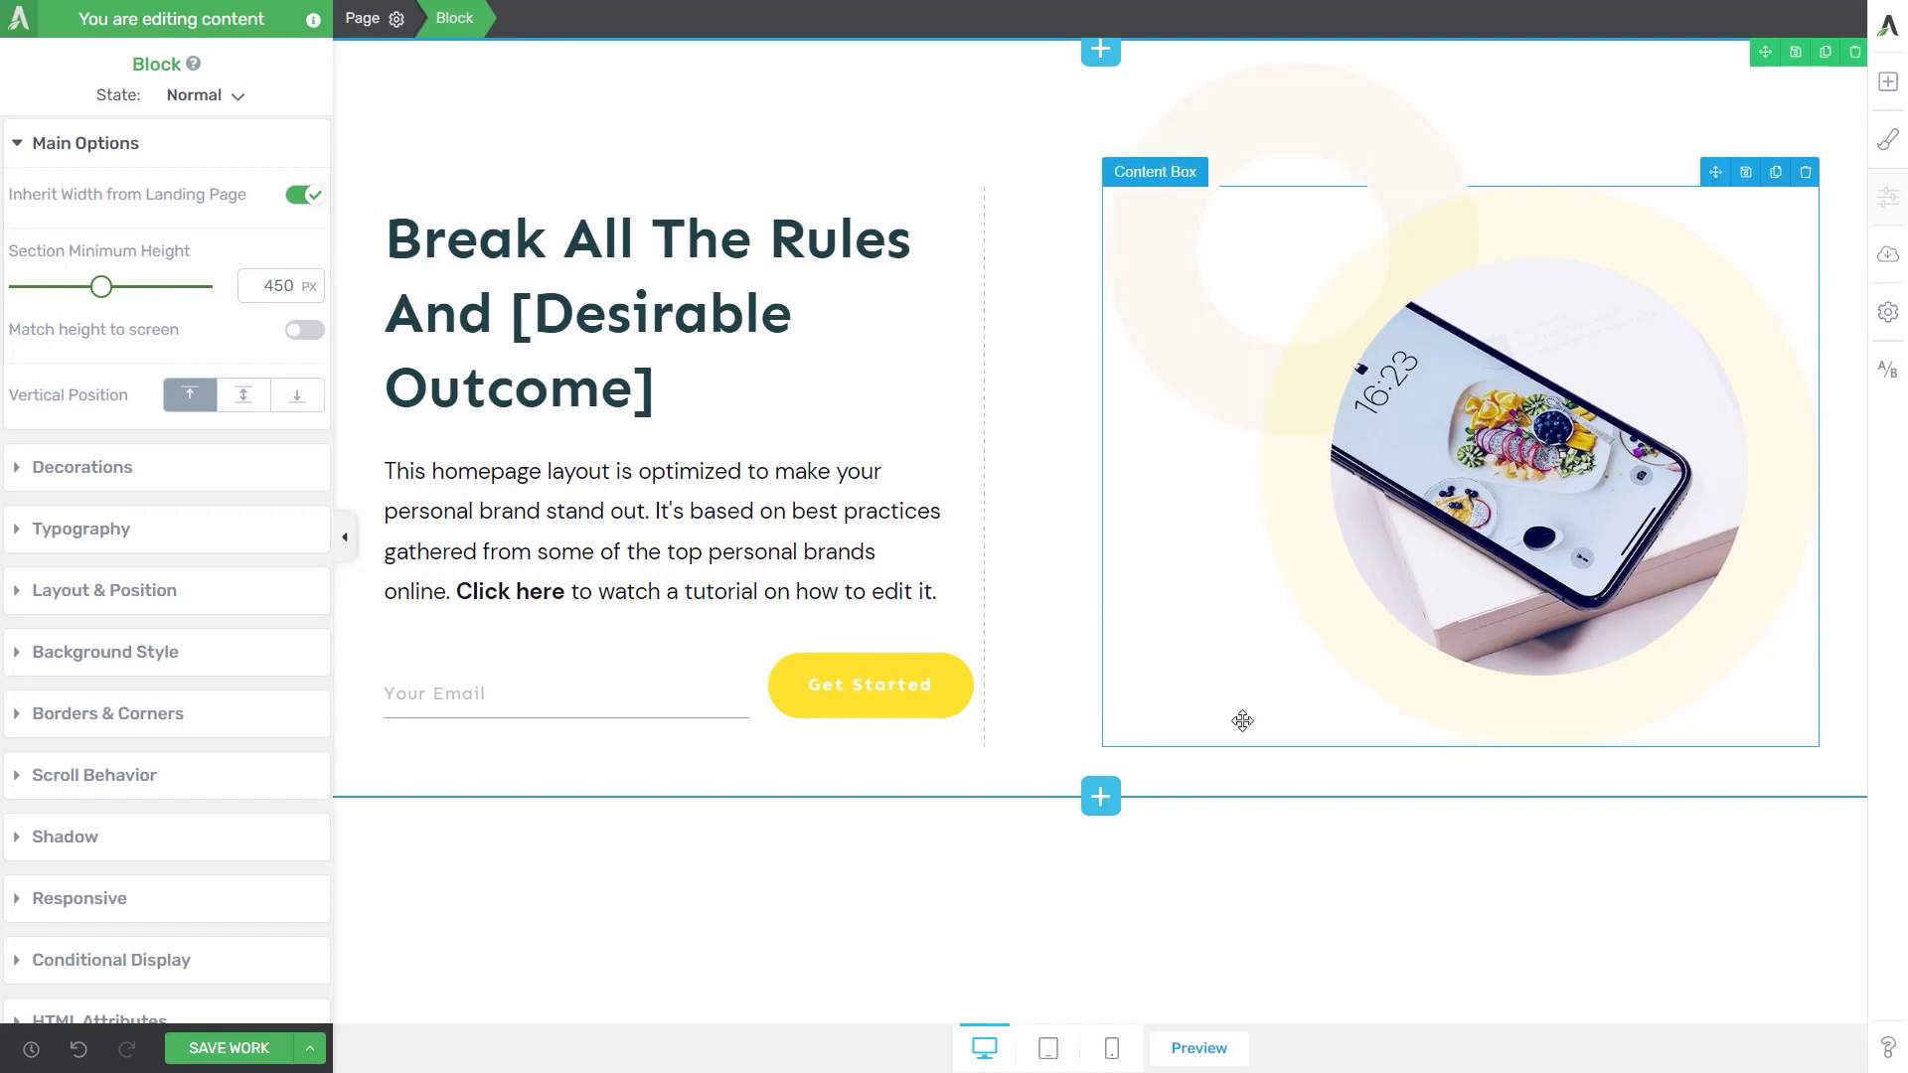
Step: Replace the hero heading with the coming-soon text, set in Alata at 37px
{"action": "triple_click", "coordinate": [450, 247]}
{"action": "key", "text": "ctrl+v"}
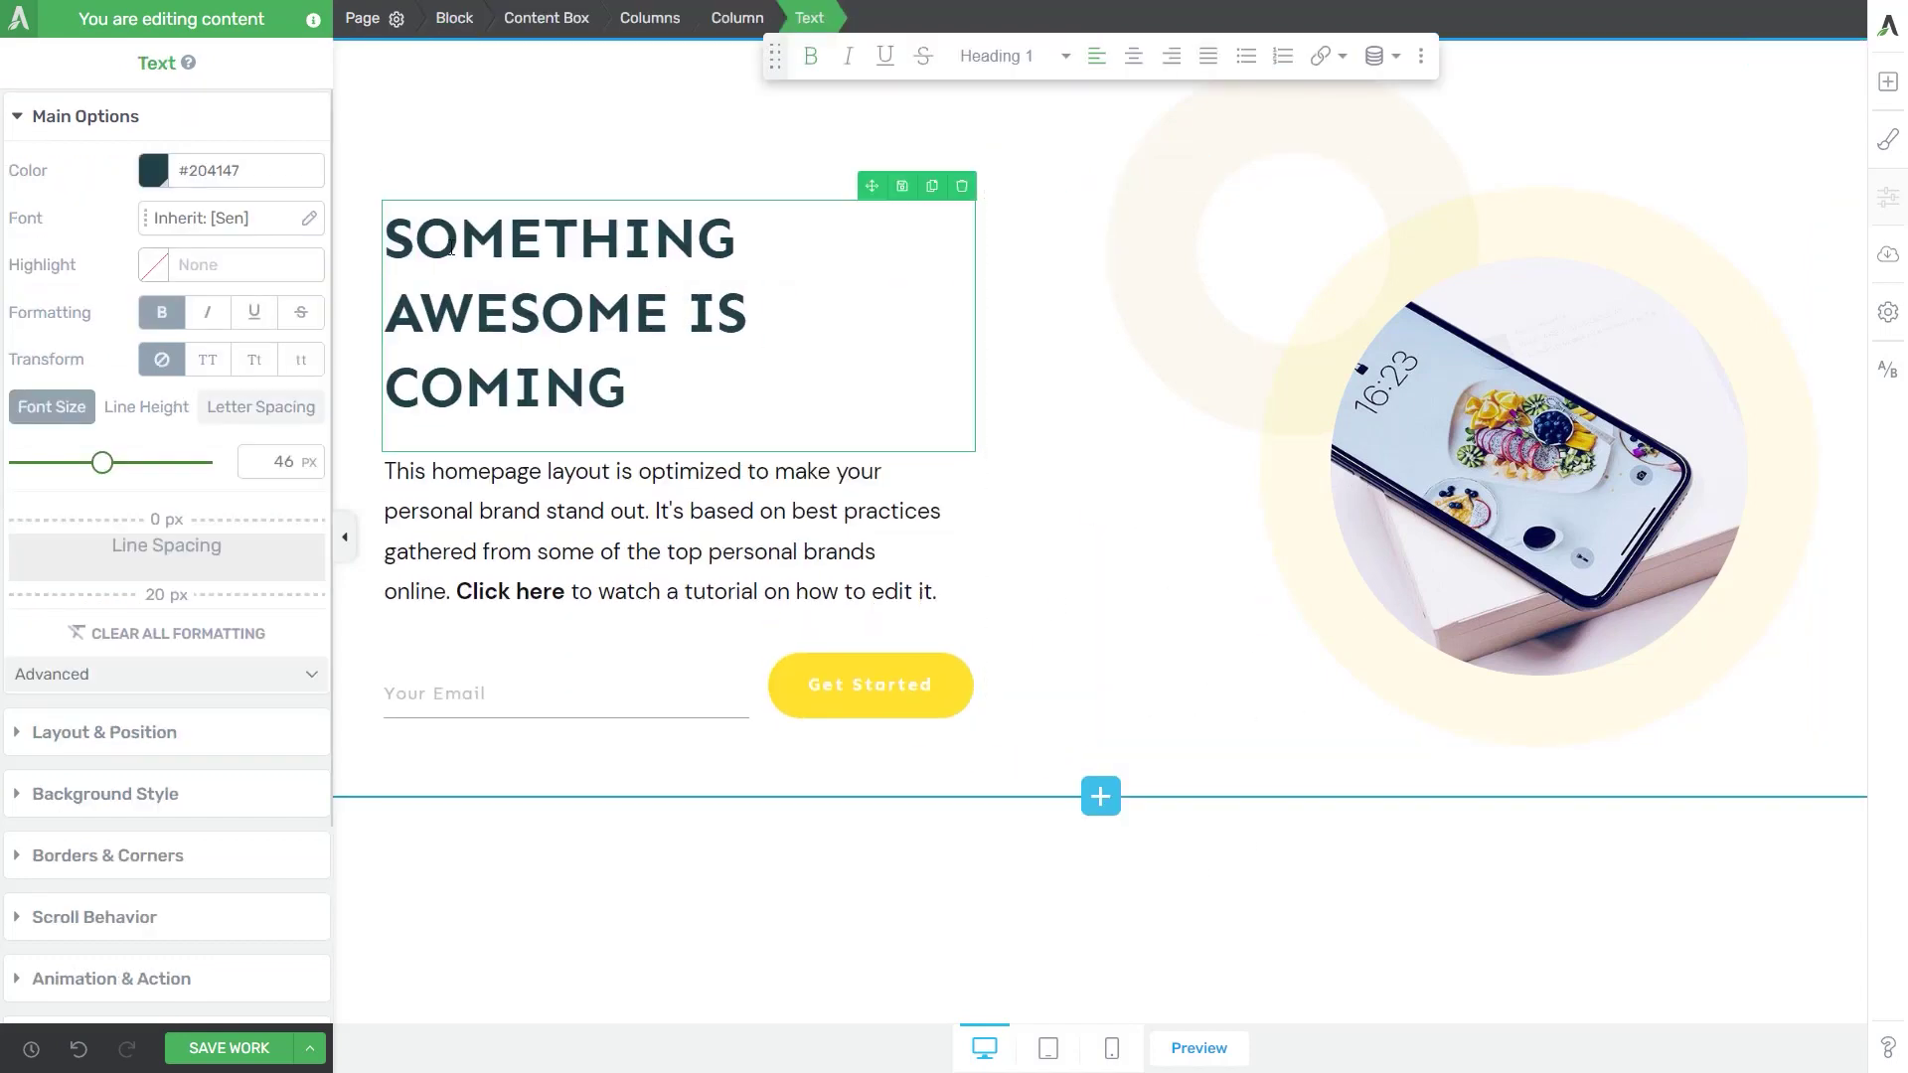
{"action": "left_click", "coordinate": [229, 218]}
{"action": "left_click", "coordinate": [158, 303]}
{"action": "left_click", "coordinate": [183, 585]}
{"action": "left_click", "coordinate": [244, 624]}
{"action": "left_click_drag", "start_coordinate": [102, 462], "coordinate": [99, 467]}
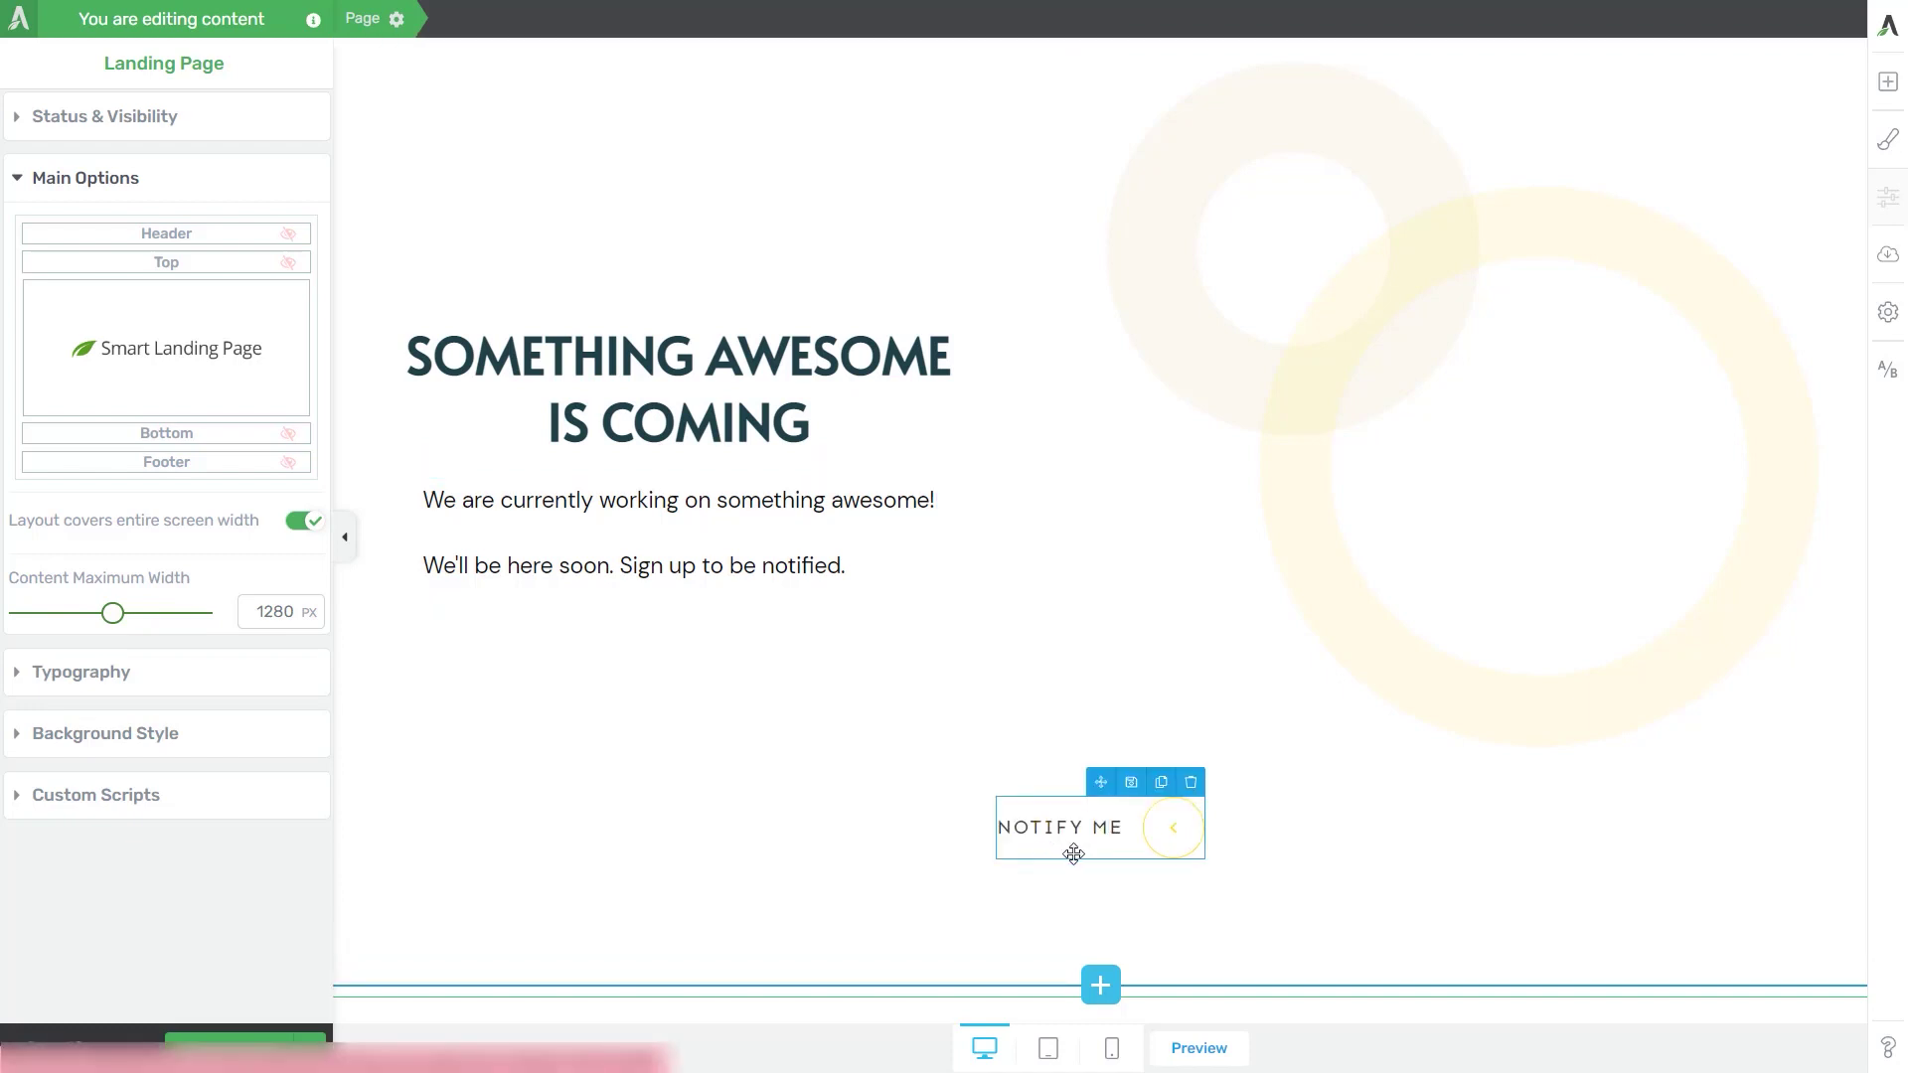
Step: Remove the existing link action from the Notify Me button
{"action": "left_click", "coordinate": [1073, 854]}
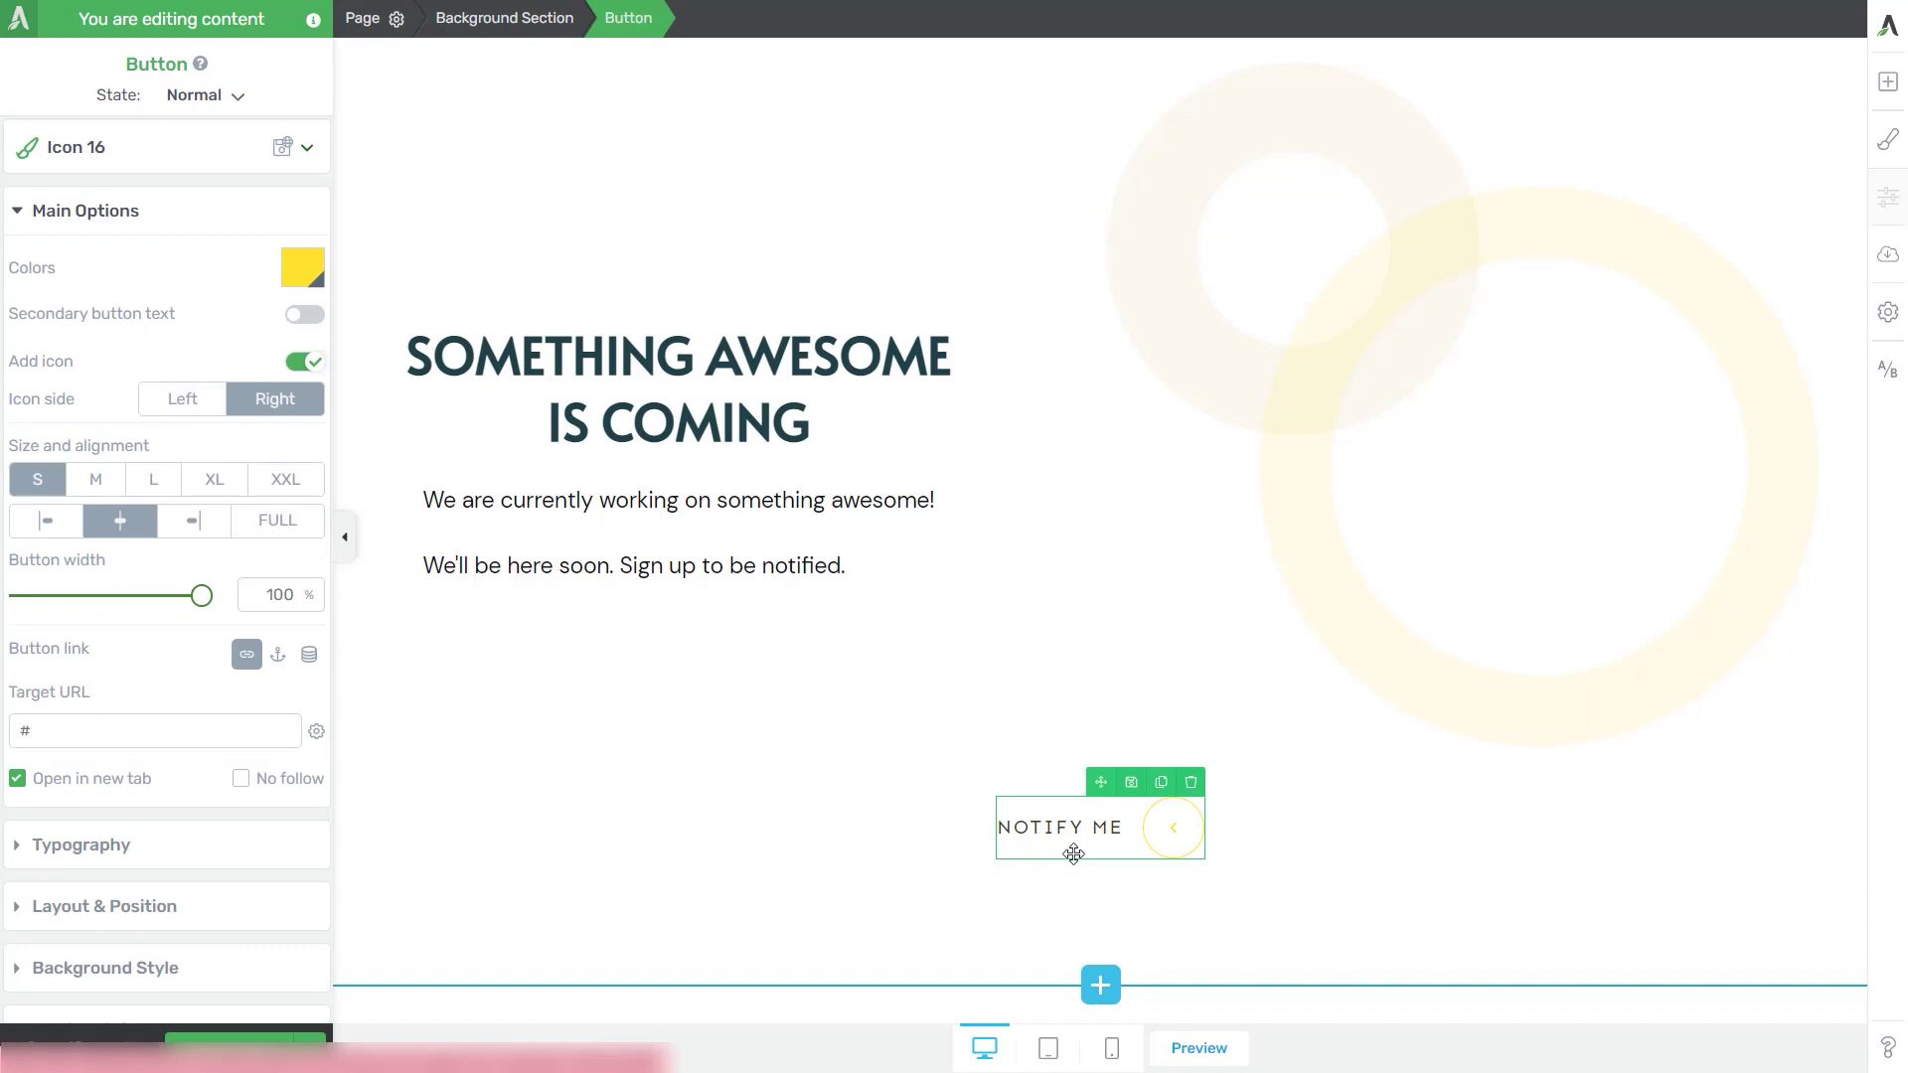
{"action": "scroll", "coordinate": [279, 815], "scroll_direction": "down", "scroll_amount": 3}
{"action": "left_click", "coordinate": [153, 792]}
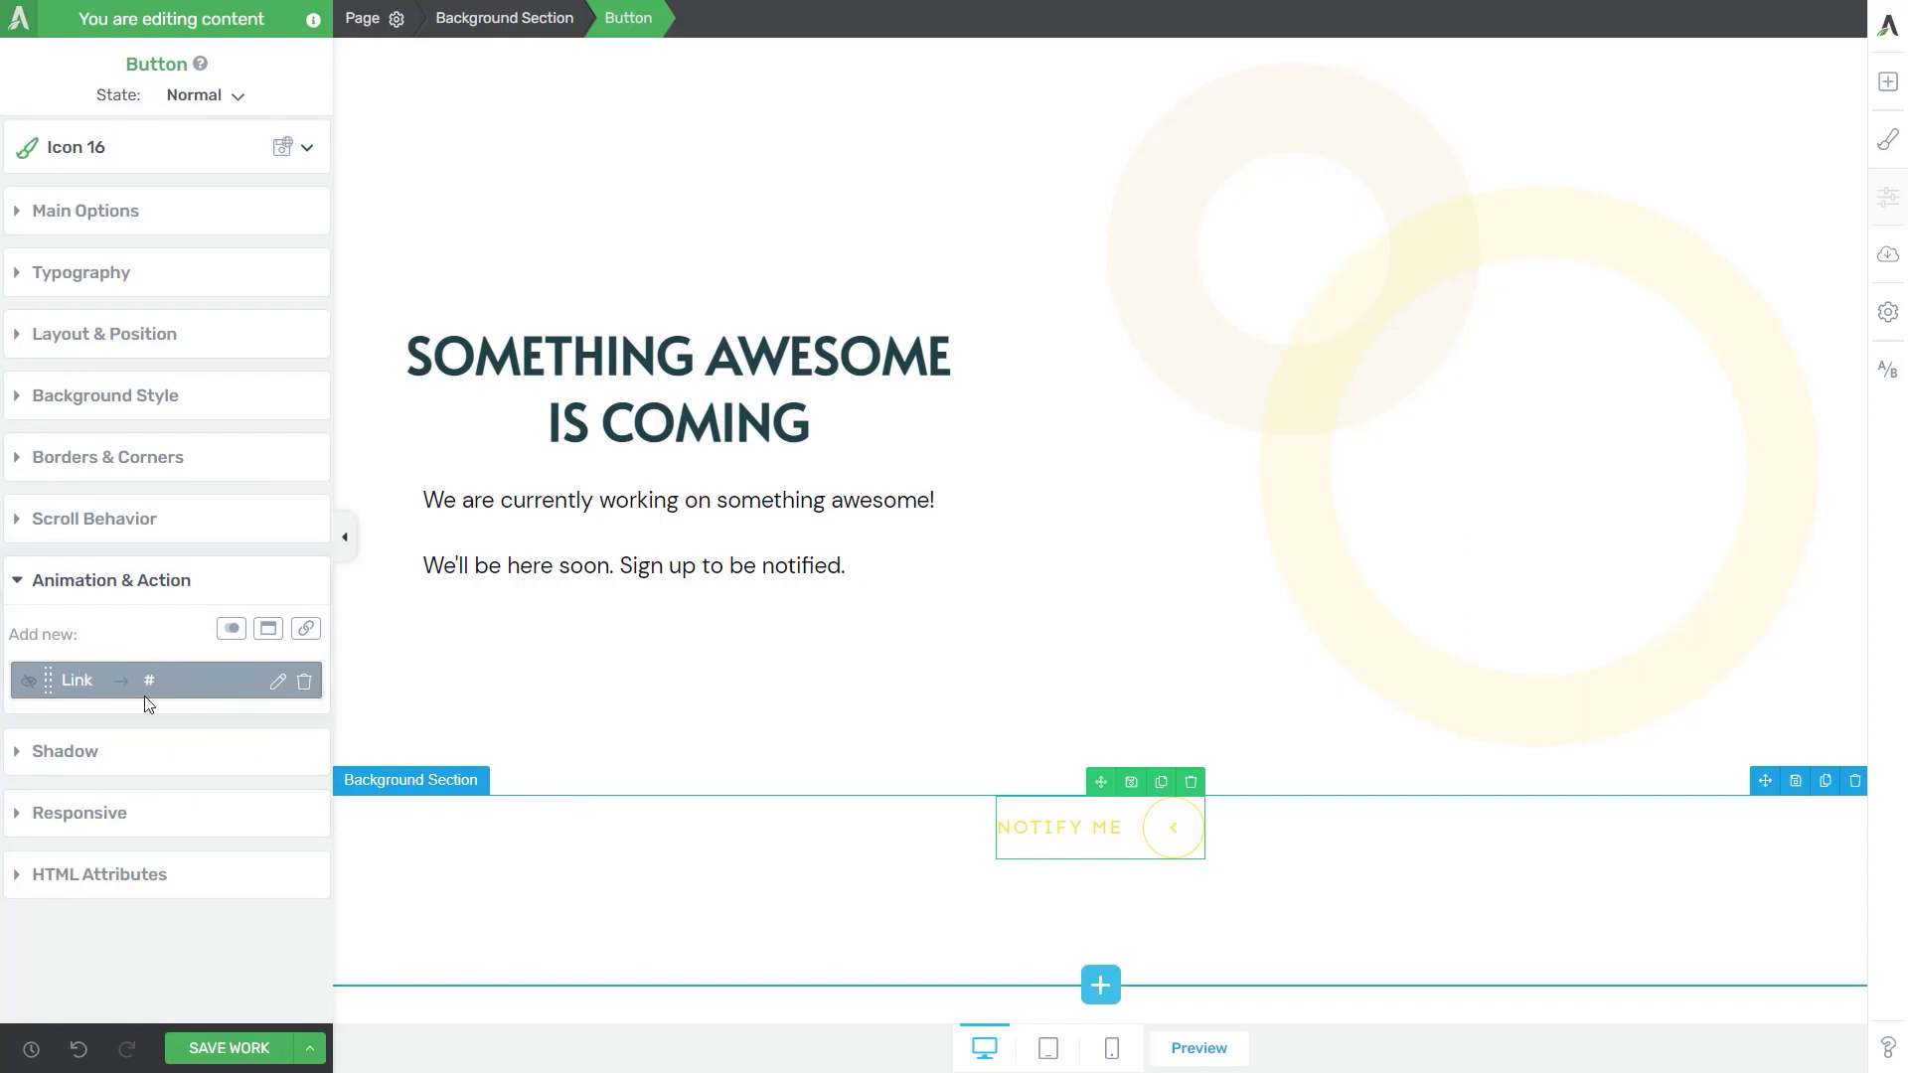
{"action": "left_click", "coordinate": [303, 683]}
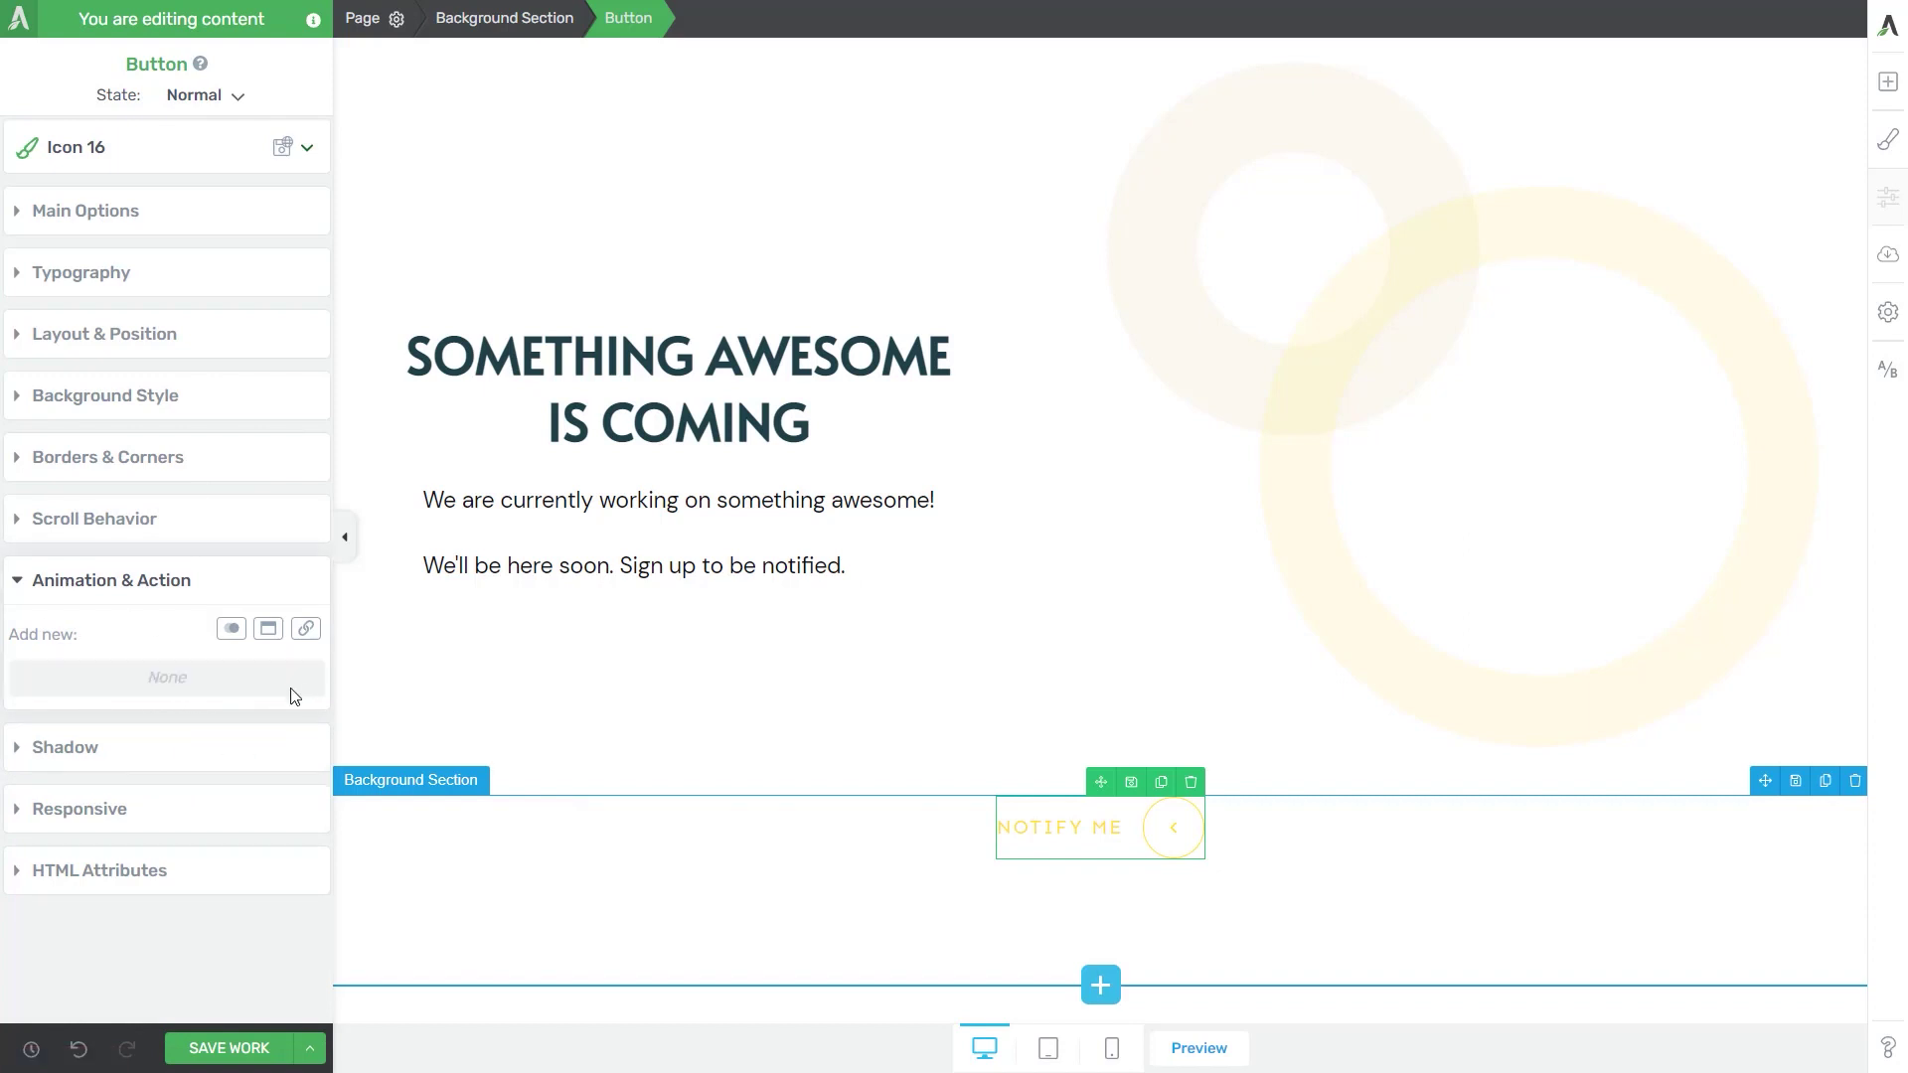
Step: Give the button an Open Thrive lightbox action targeting 'My Coming Soon Page'
{"action": "left_click", "coordinate": [265, 636]}
{"action": "left_click", "coordinate": [157, 753]}
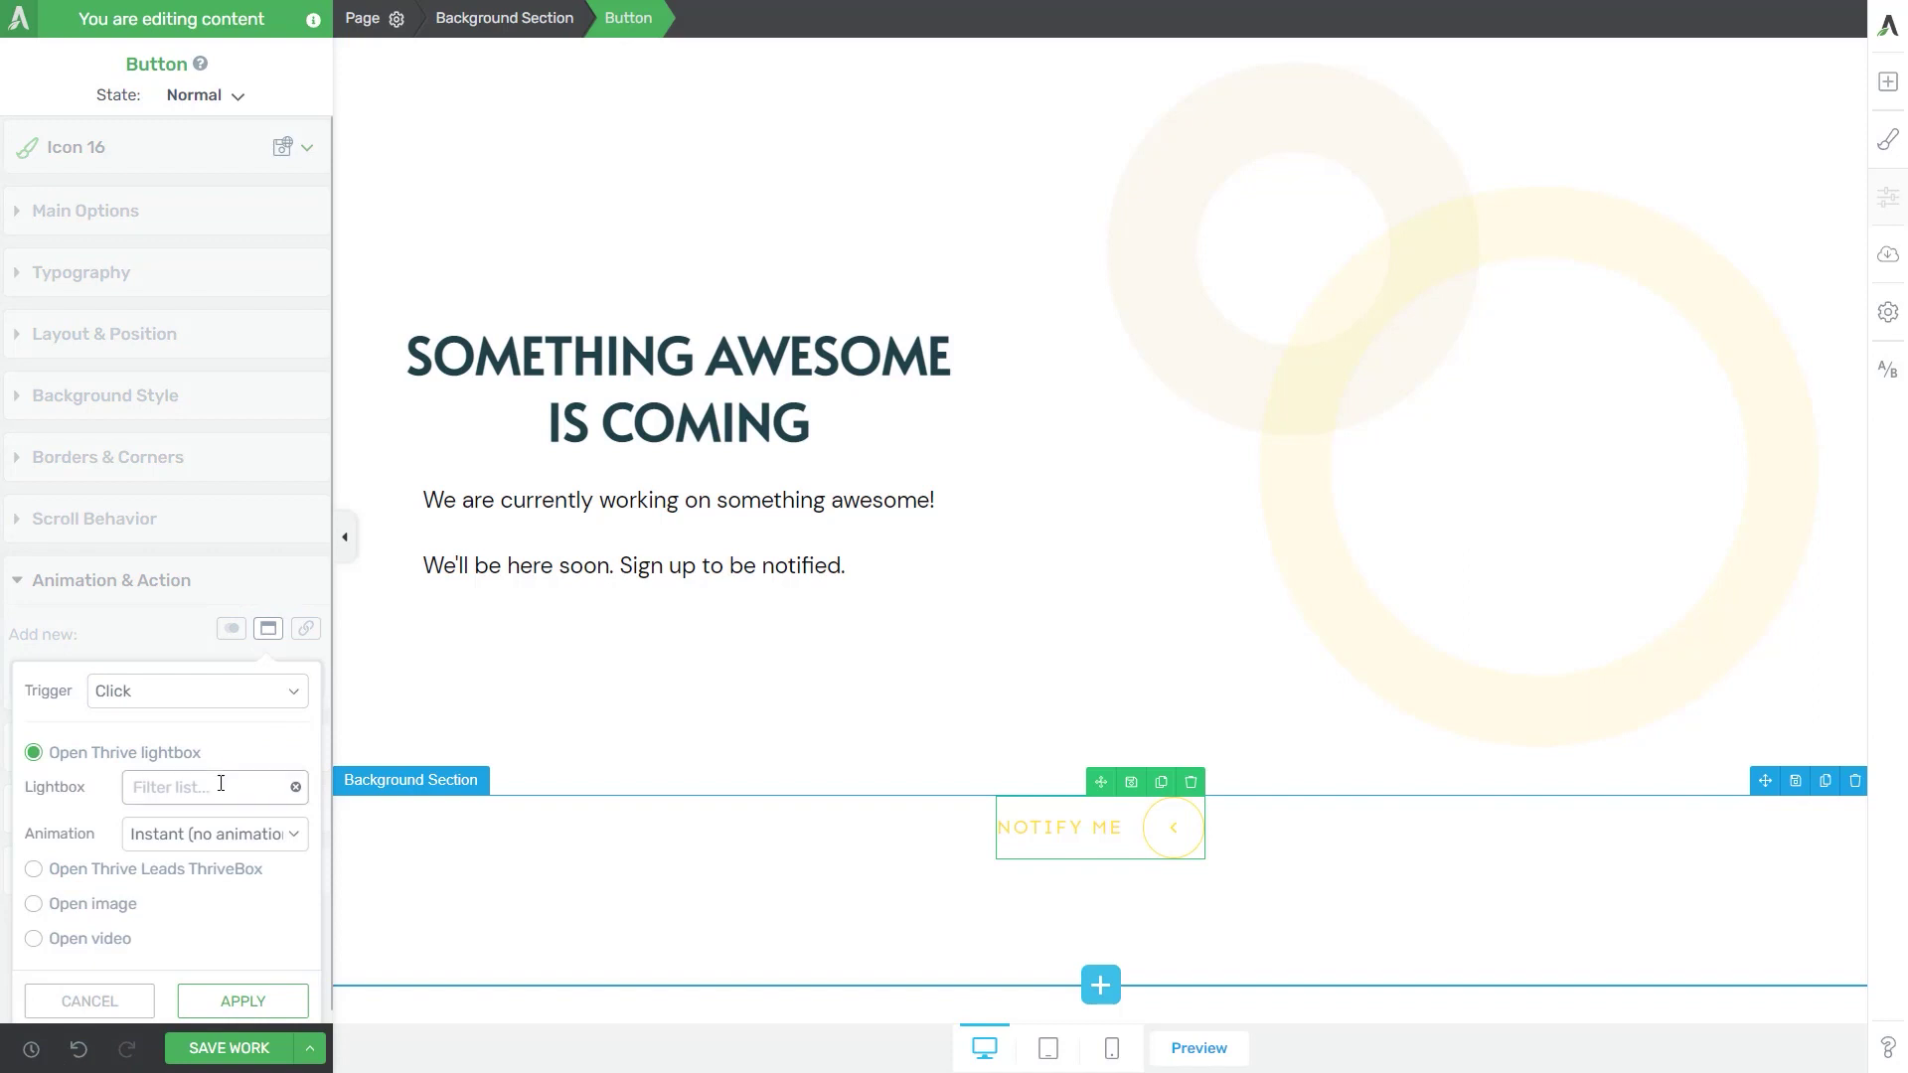
{"action": "left_click", "coordinate": [204, 786]}
{"action": "type", "text": "my coming"}
{"action": "left_click", "coordinate": [204, 823]}
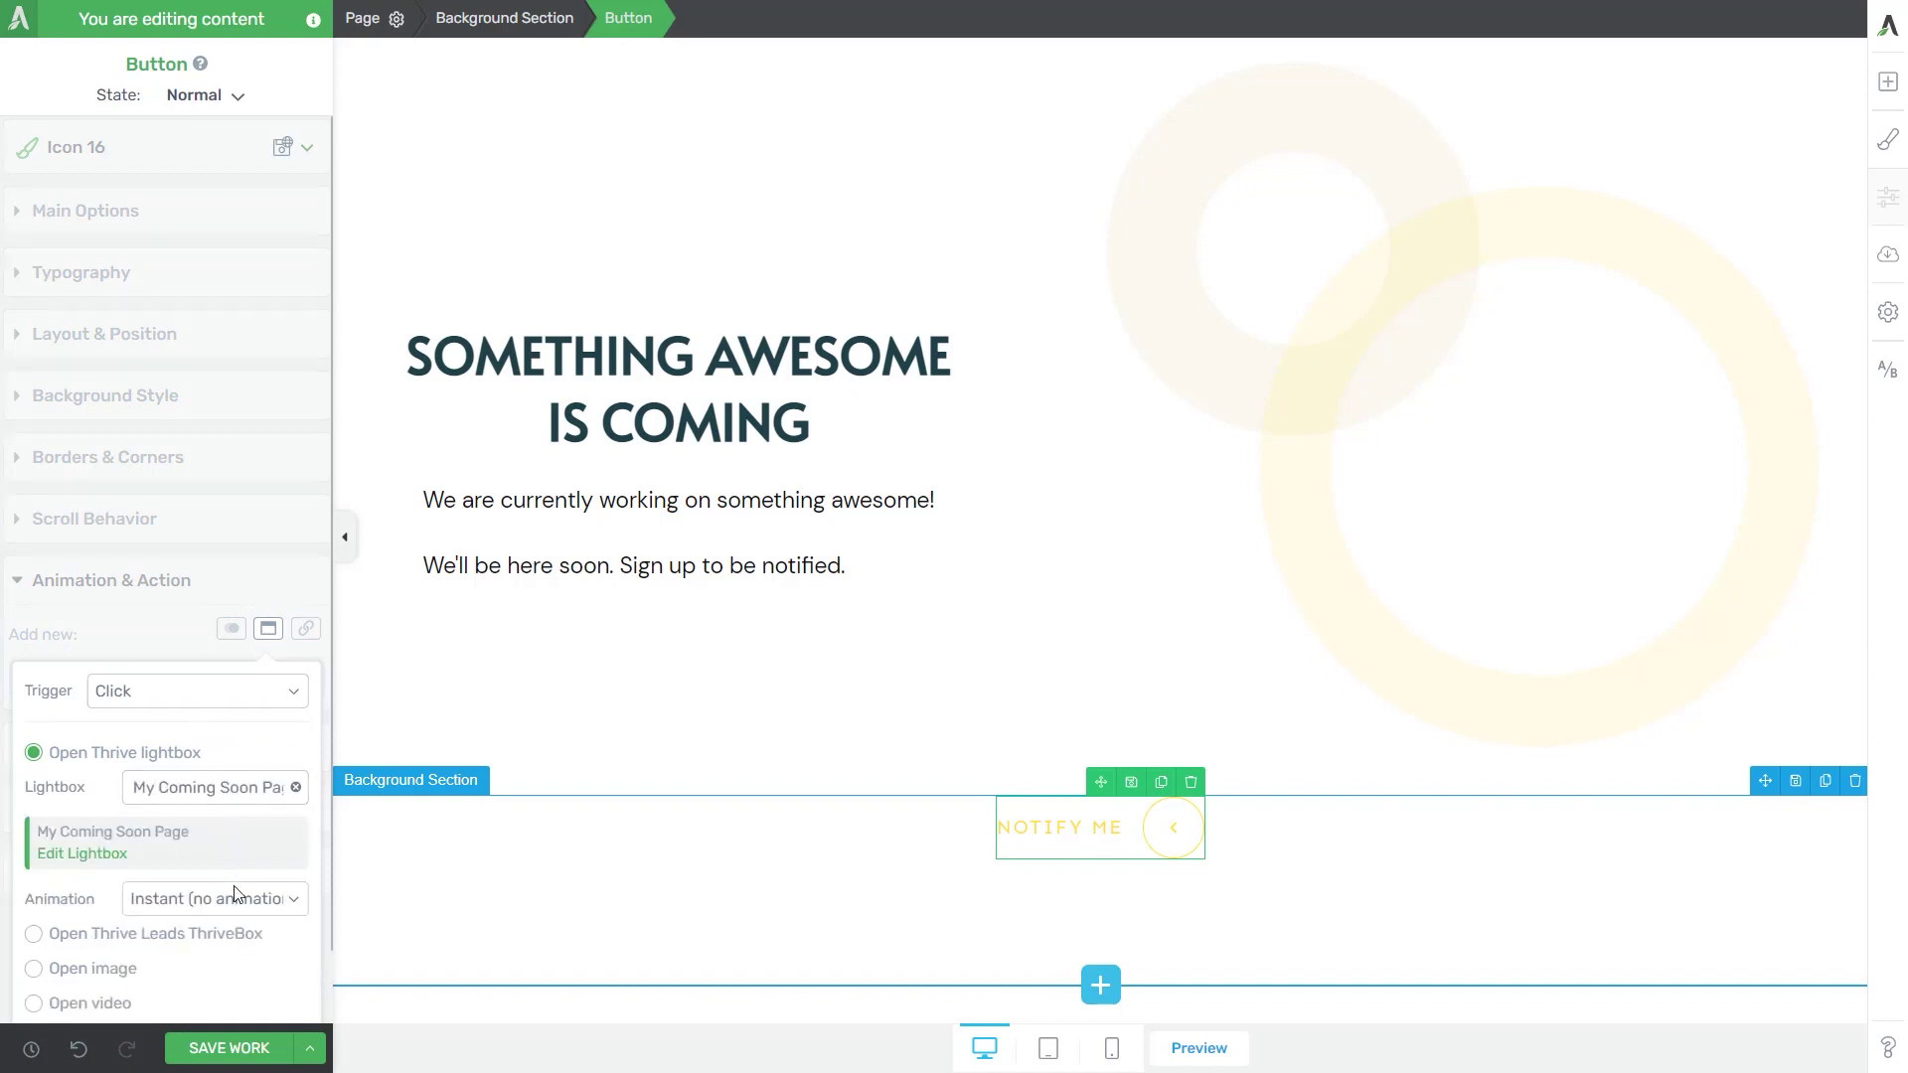
{"action": "scroll", "coordinate": [234, 894], "scroll_direction": "down", "scroll_amount": 1}
{"action": "left_click", "coordinate": [226, 992]}
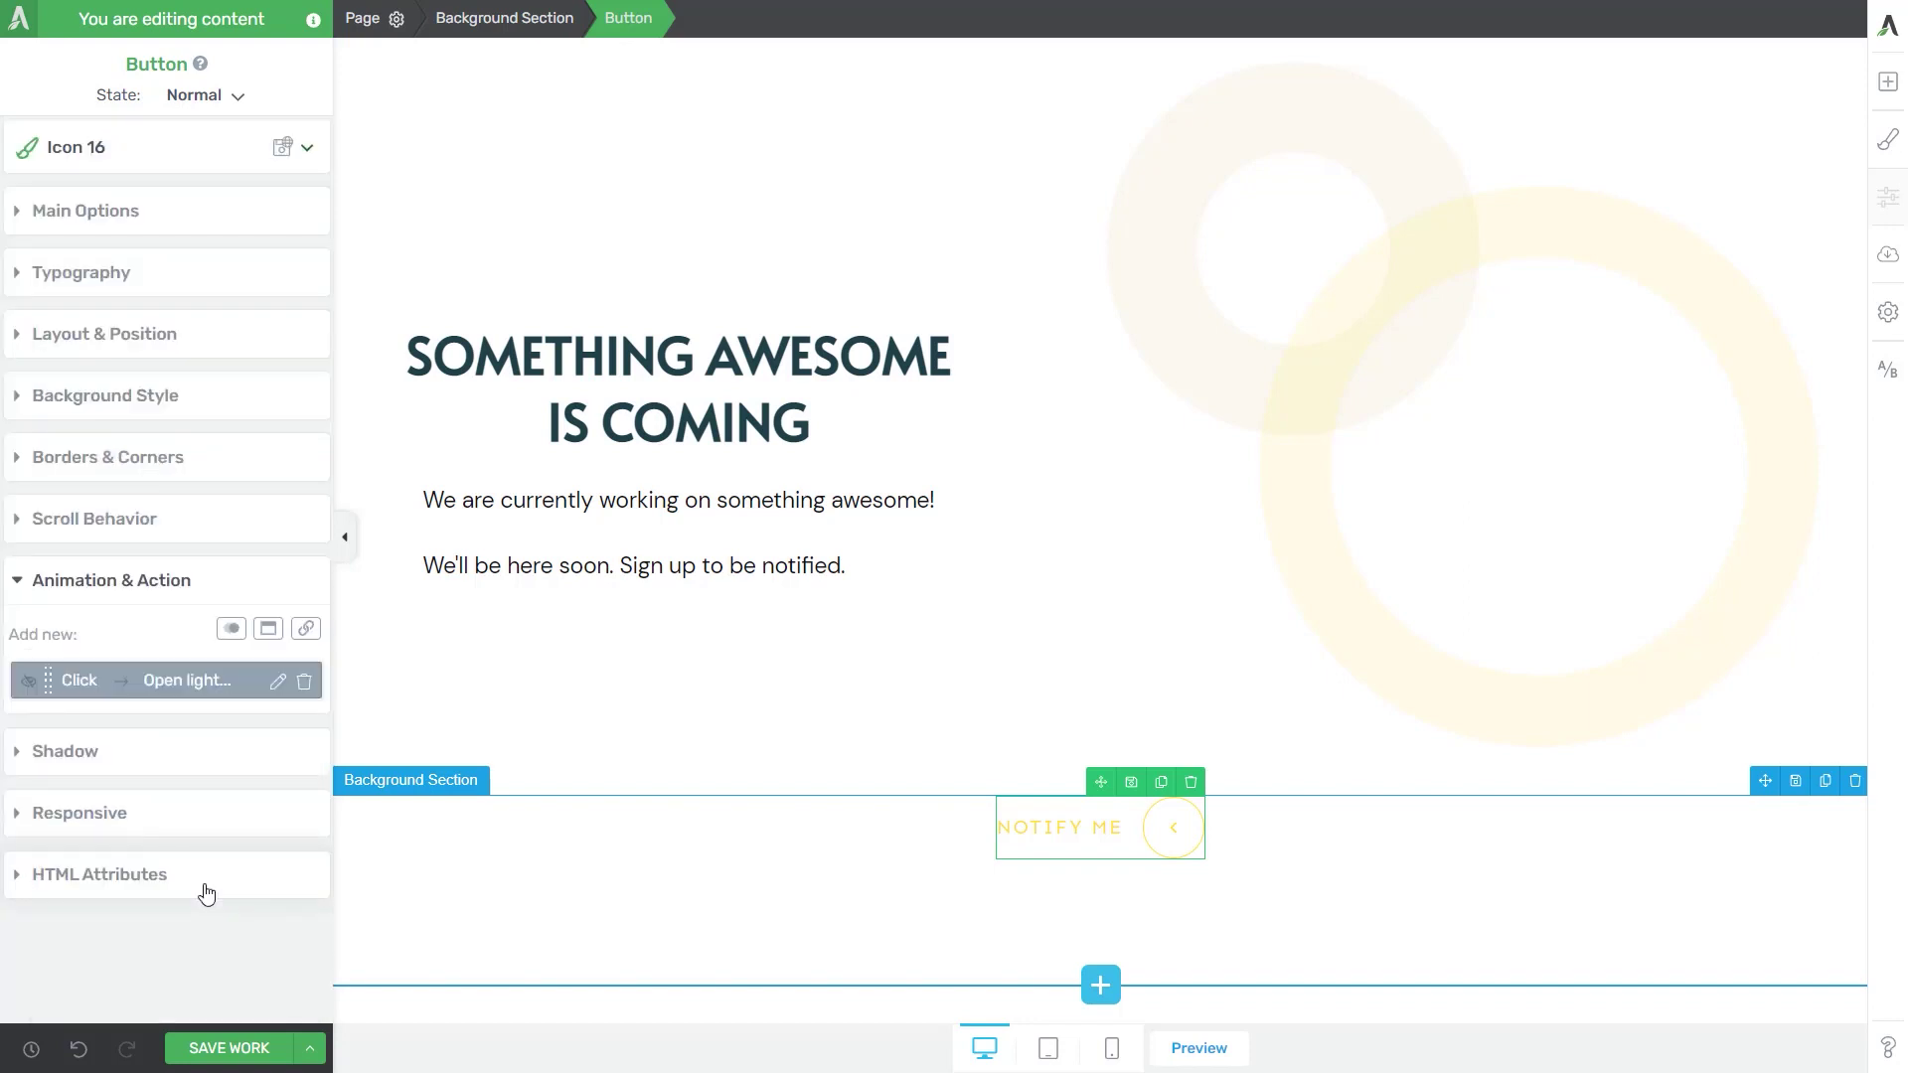
{"action": "left_click", "coordinate": [363, 18]}
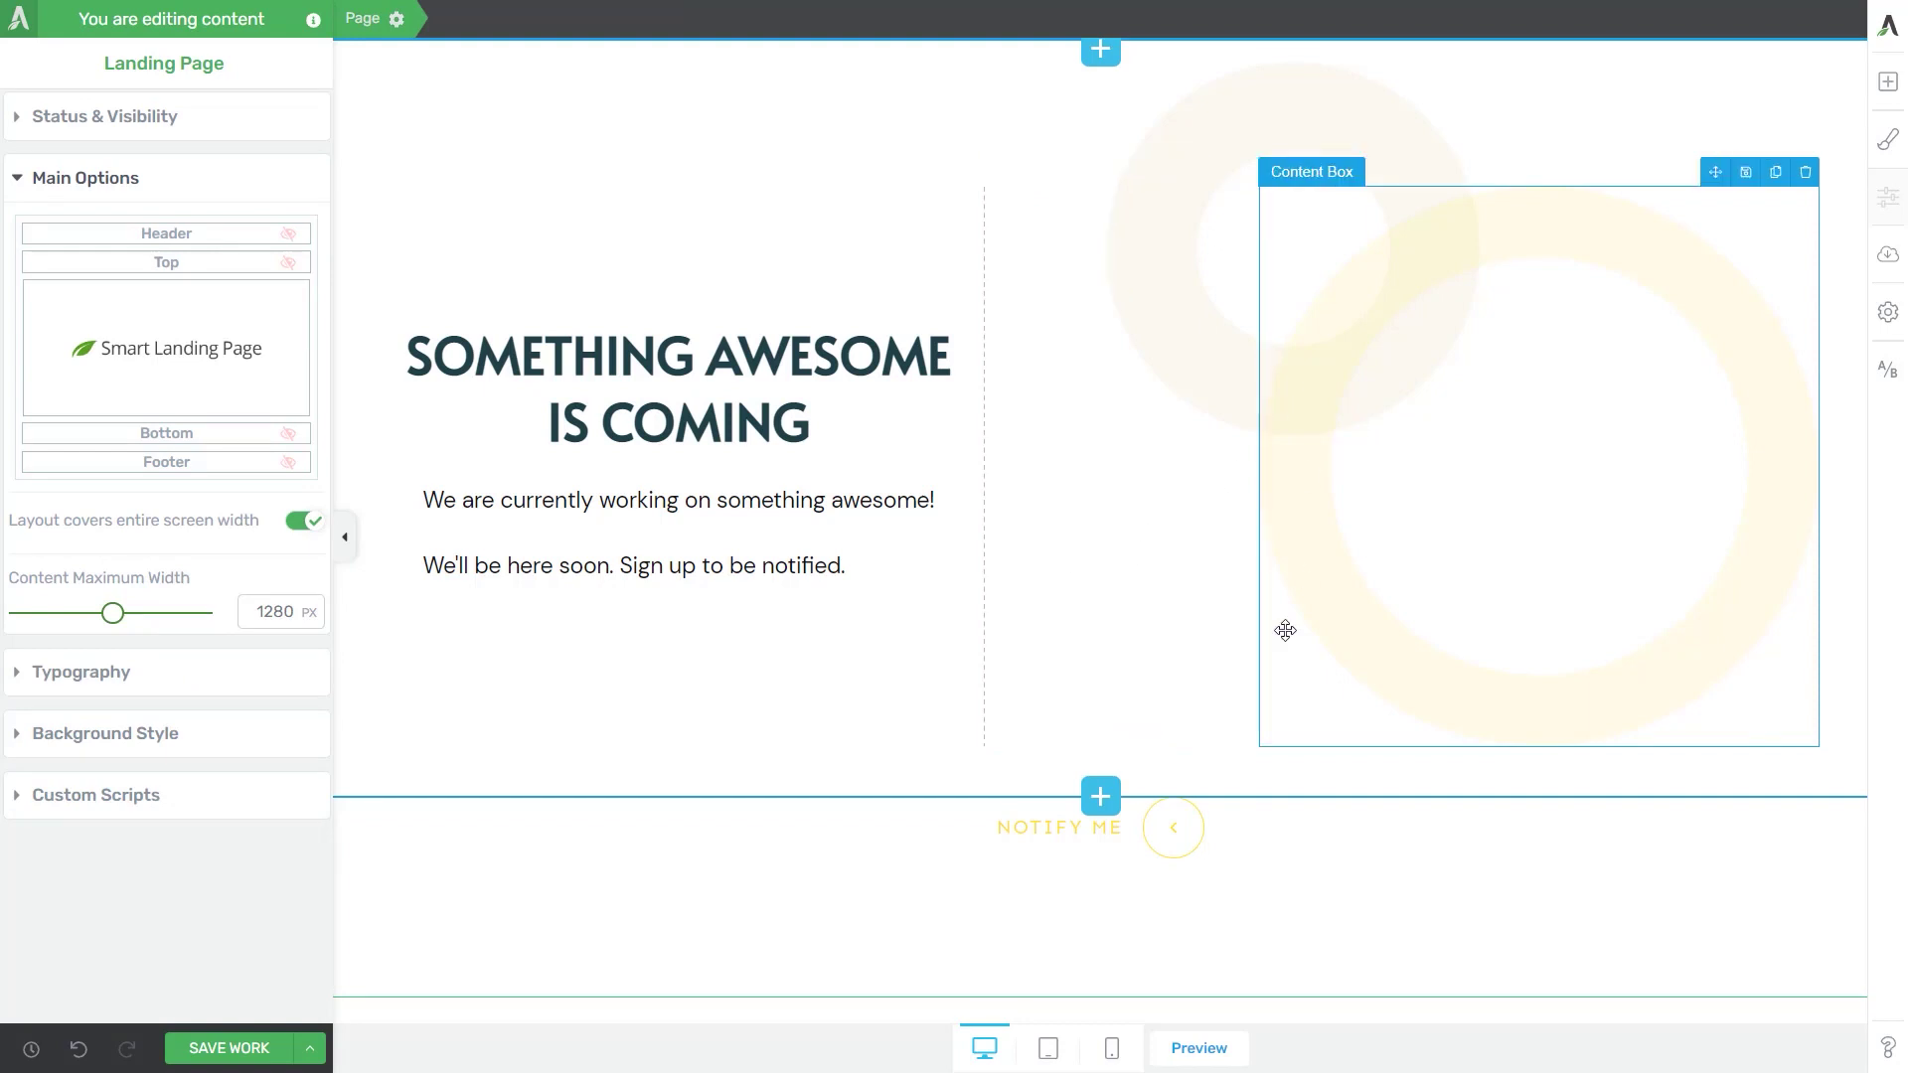
Step: Place a Countdown element beneath Notify Me, using a days-hours-minutes-seconds template
{"action": "left_click", "coordinate": [1887, 83]}
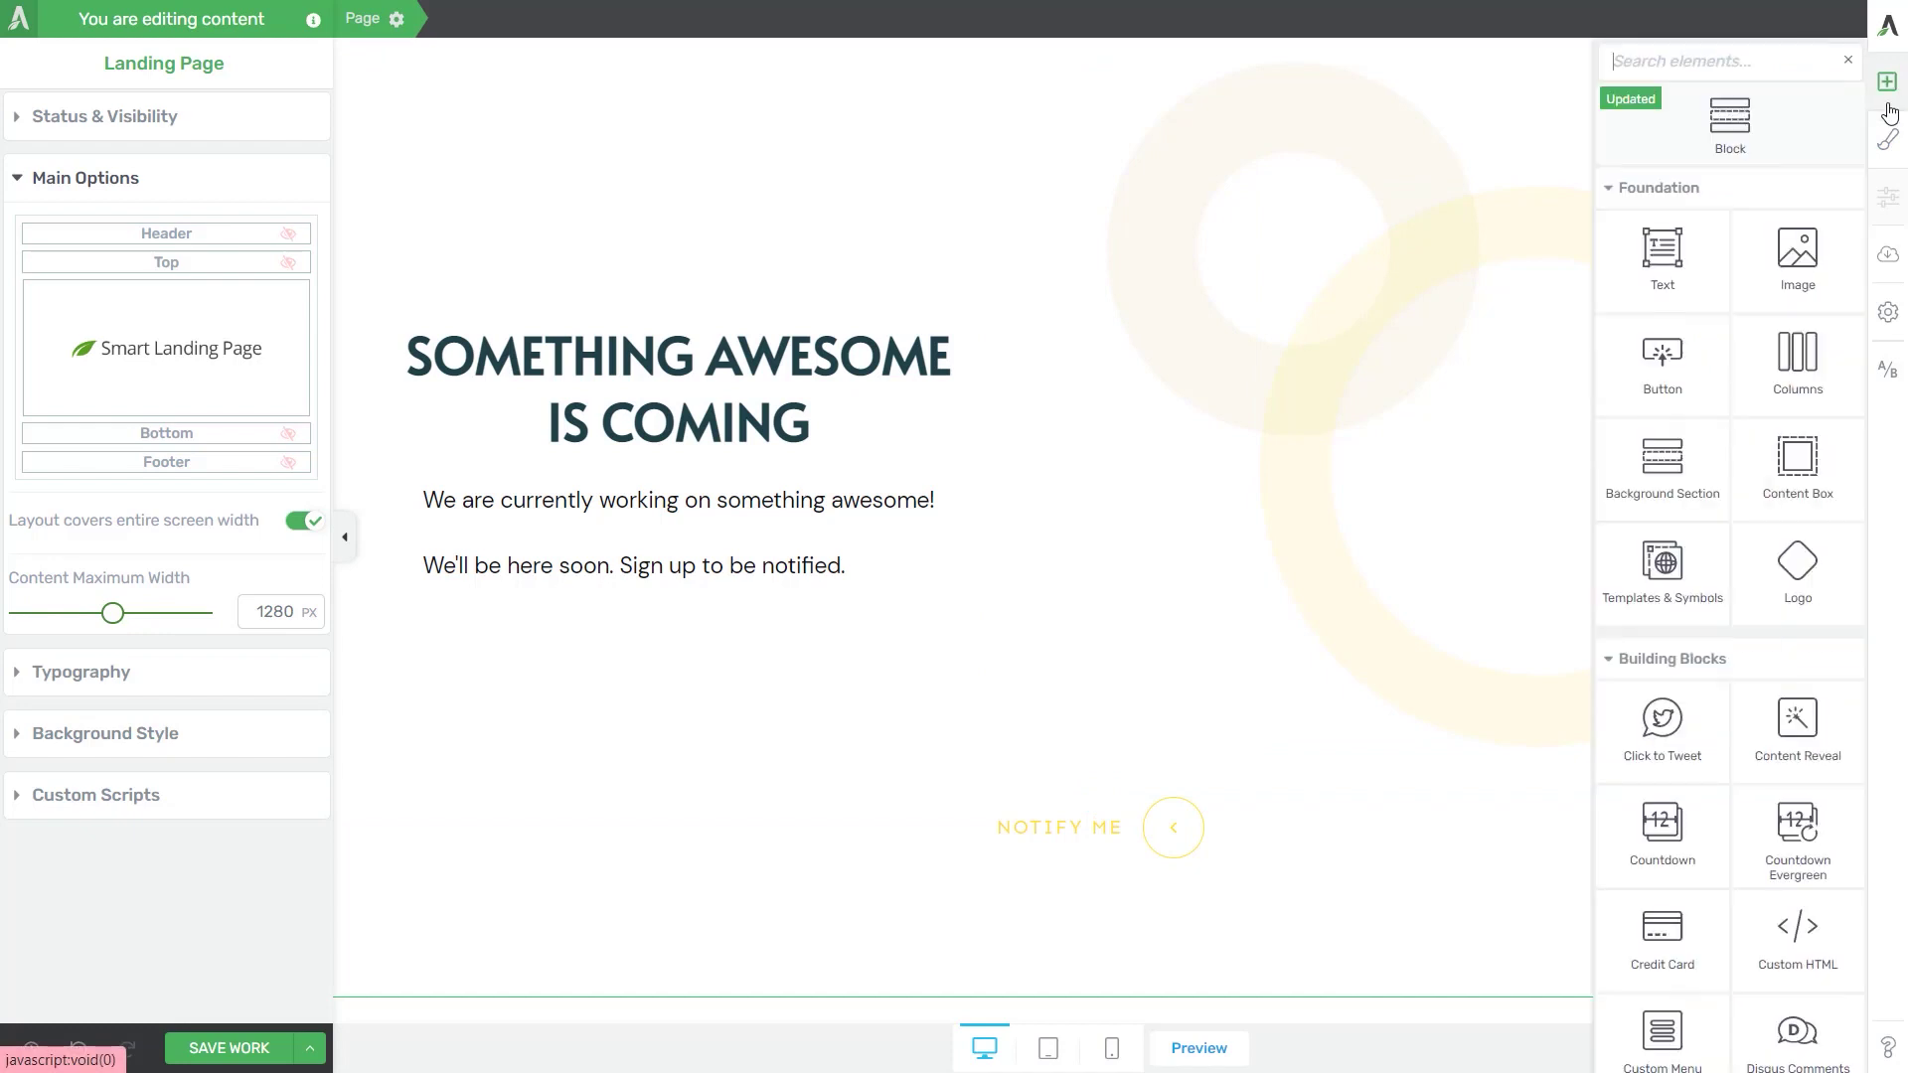
{"action": "type", "text": "count"}
{"action": "mouse_move", "coordinate": [1662, 224]}
{"action": "left_mouse_down"}
{"action": "mouse_move", "coordinate": [1258, 874]}
{"action": "mouse_move", "coordinate": [1244, 856]}
{"action": "left_mouse_up"}
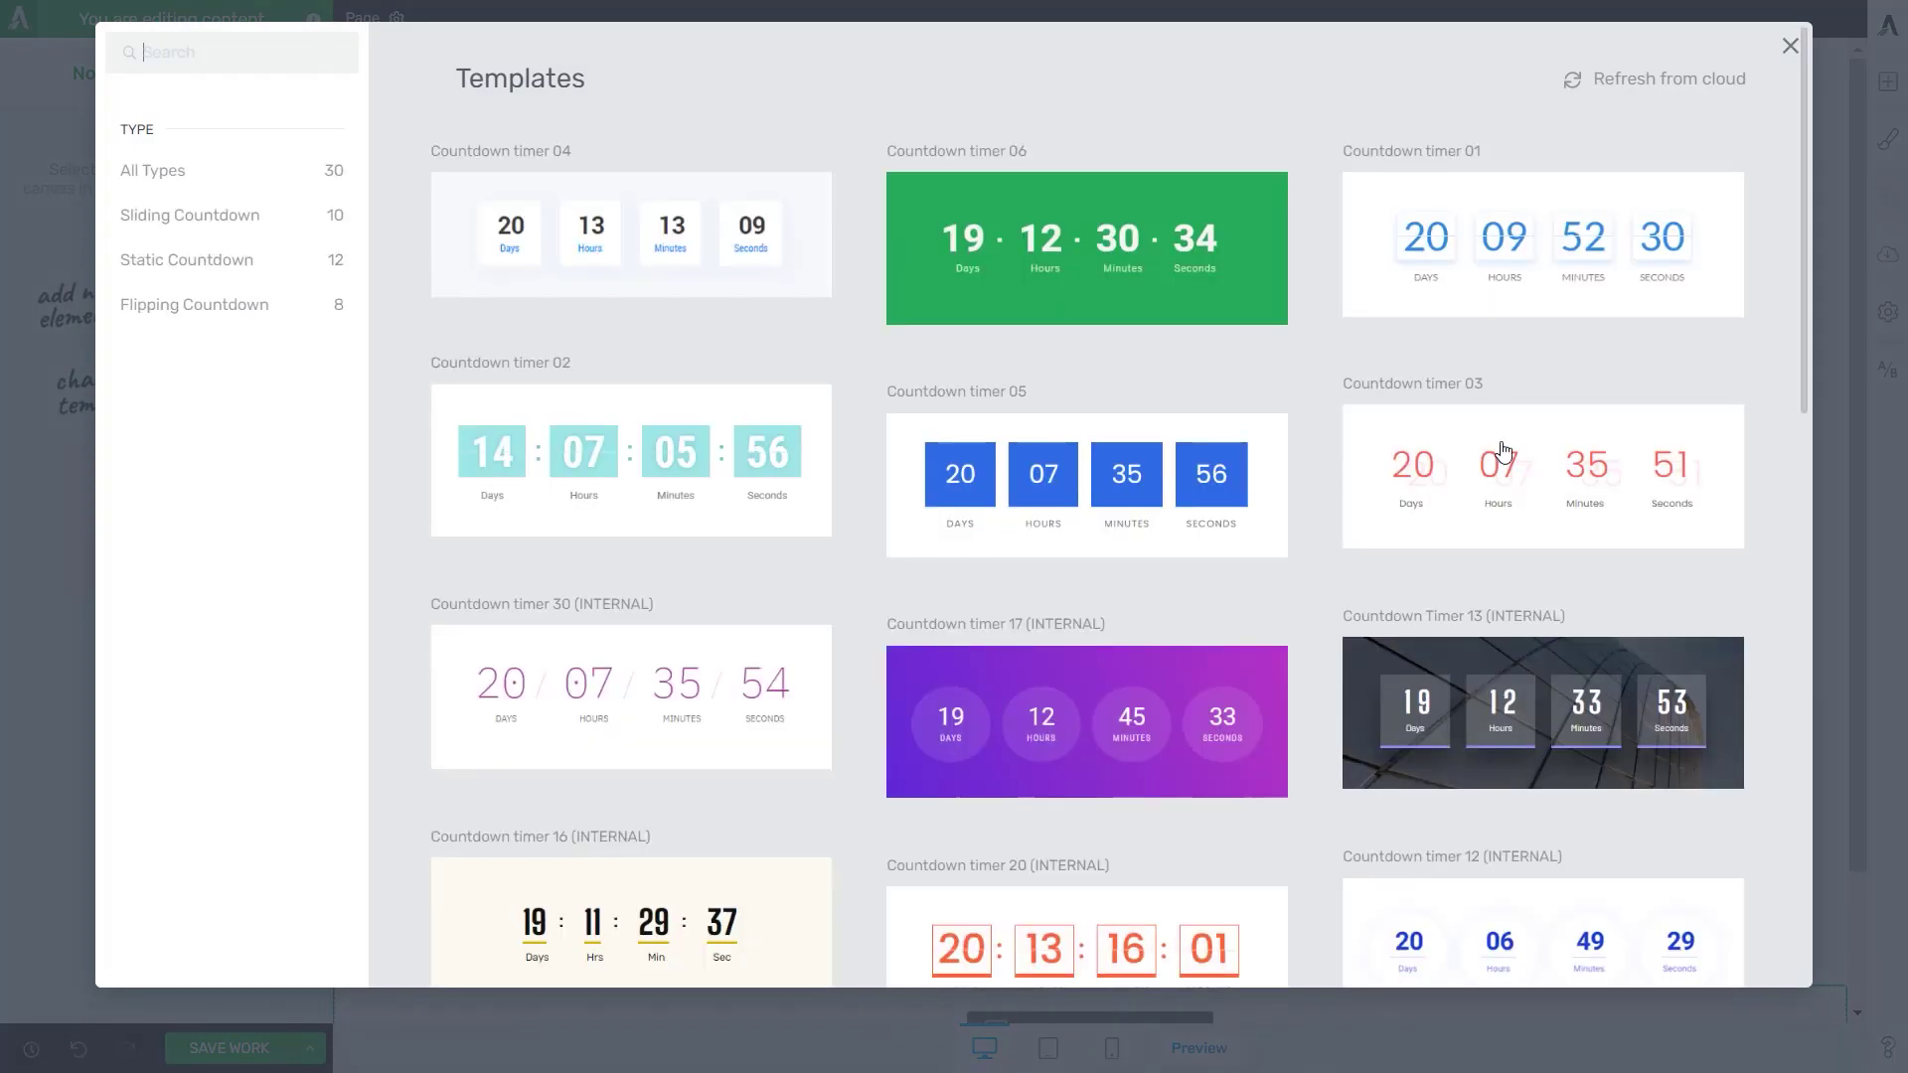
{"action": "scroll", "coordinate": [1486, 546], "scroll_direction": "down", "scroll_amount": 1}
{"action": "scroll", "coordinate": [1486, 545], "scroll_direction": "down", "scroll_amount": 2}
{"action": "scroll", "coordinate": [1485, 546], "scroll_direction": "up", "scroll_amount": 3}
{"action": "left_click", "coordinate": [1541, 477]}
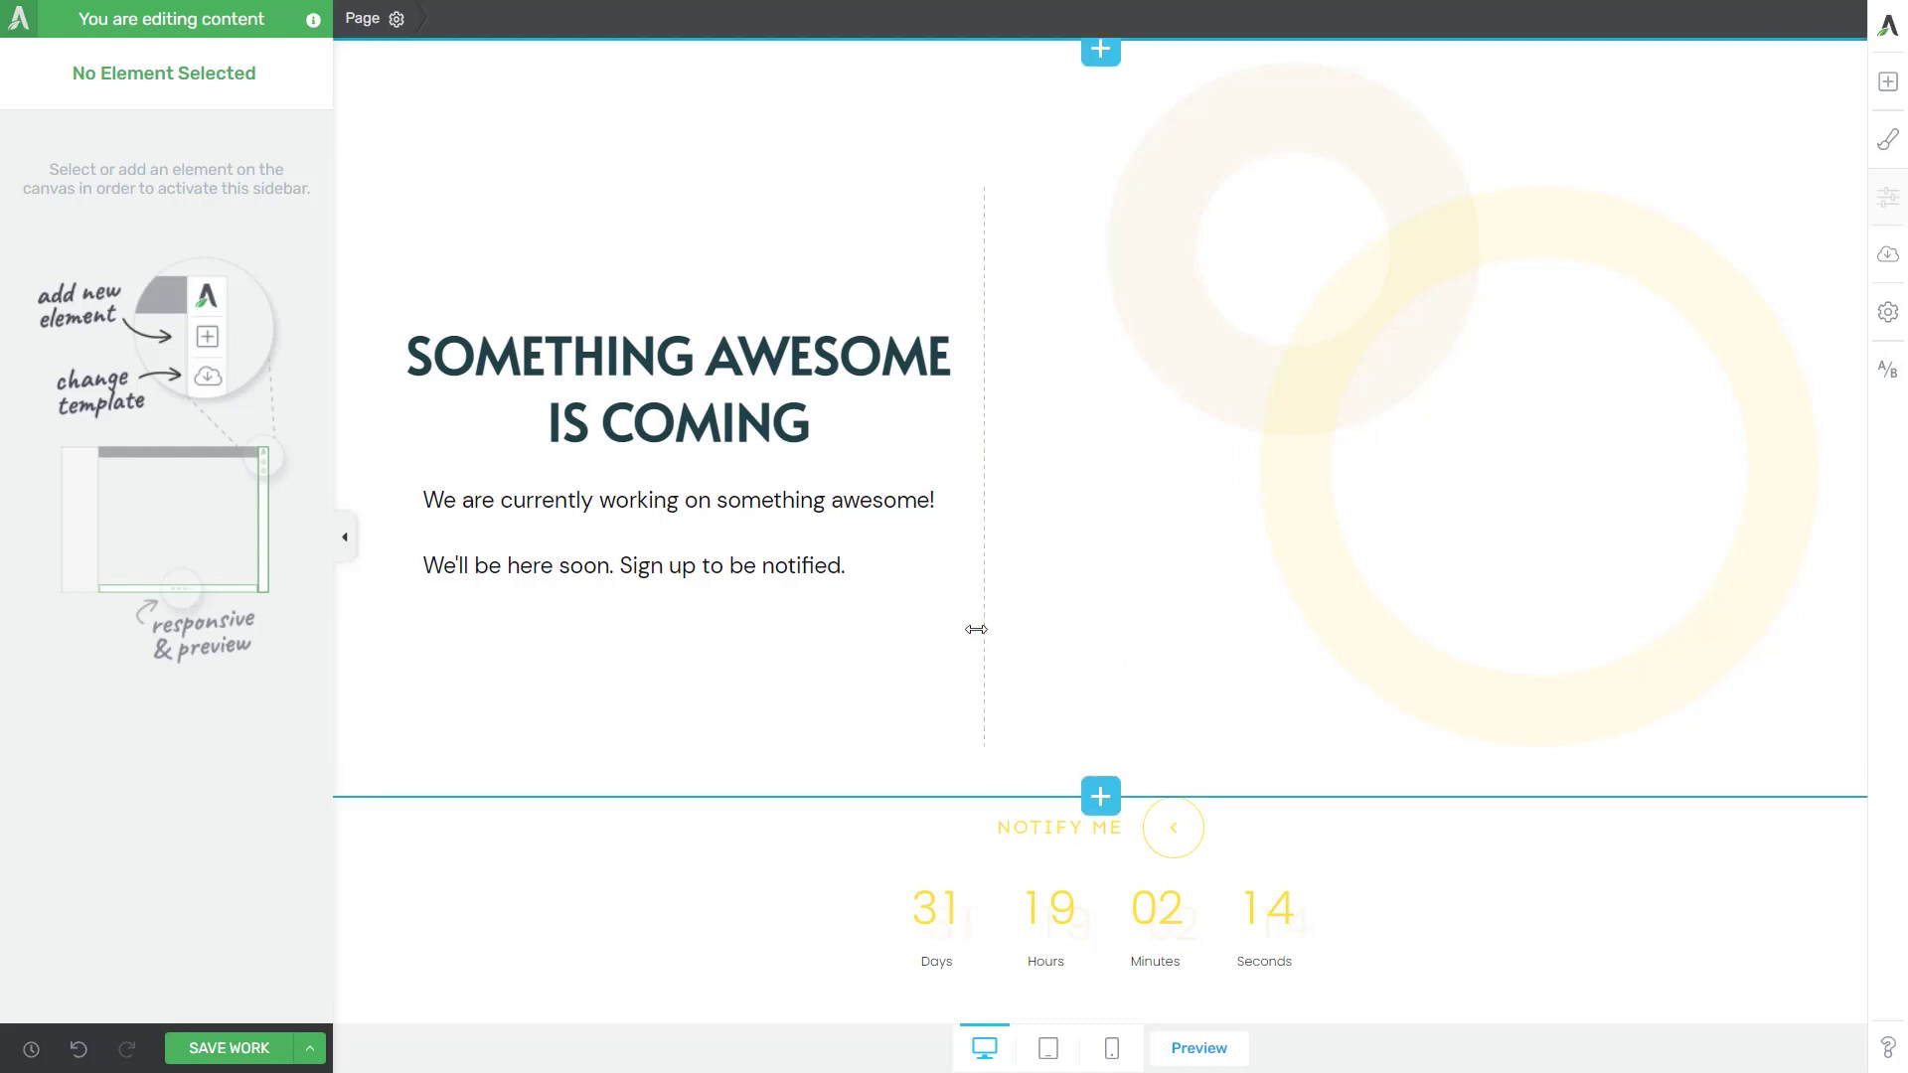
{"action": "mouse_move", "coordinate": [1709, 277]}
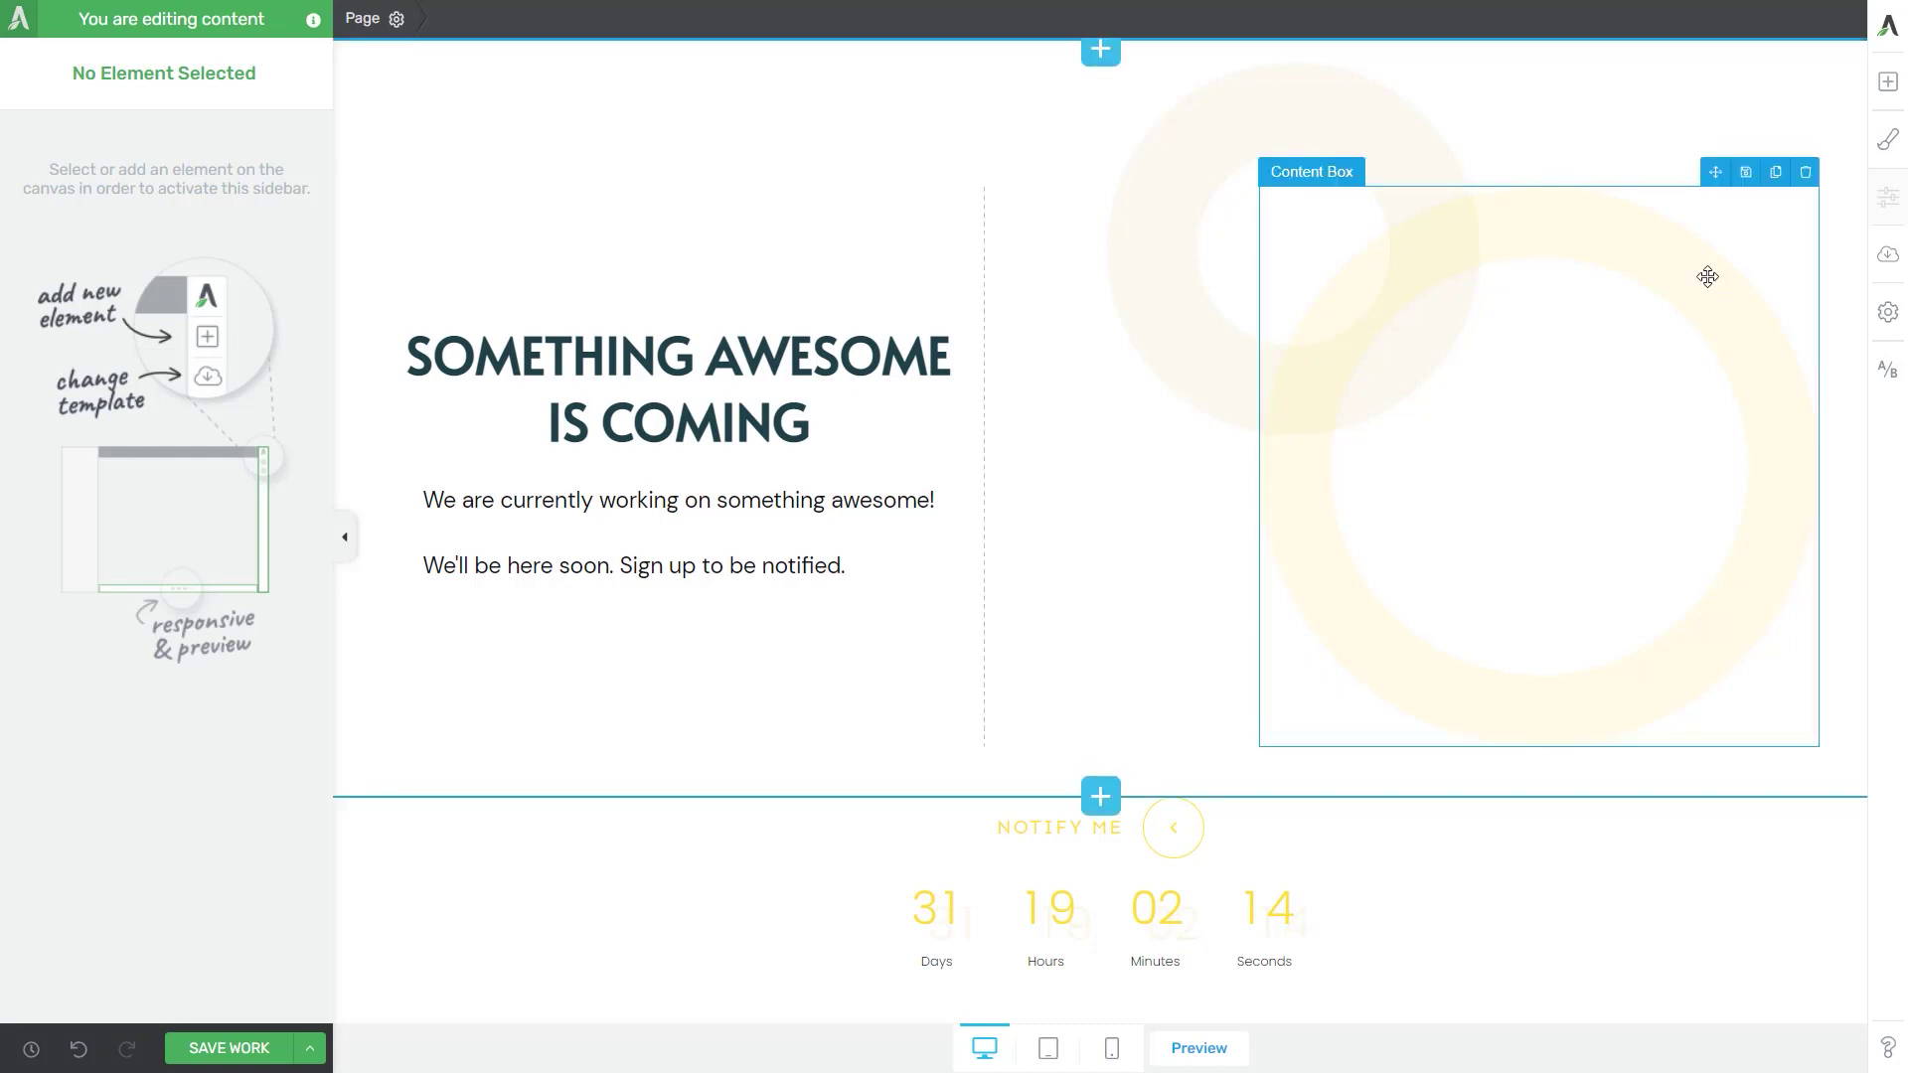
{"action": "left_click", "coordinate": [1888, 81]}
{"action": "scroll", "coordinate": [1778, 541], "scroll_direction": "down", "scroll_amount": 6}
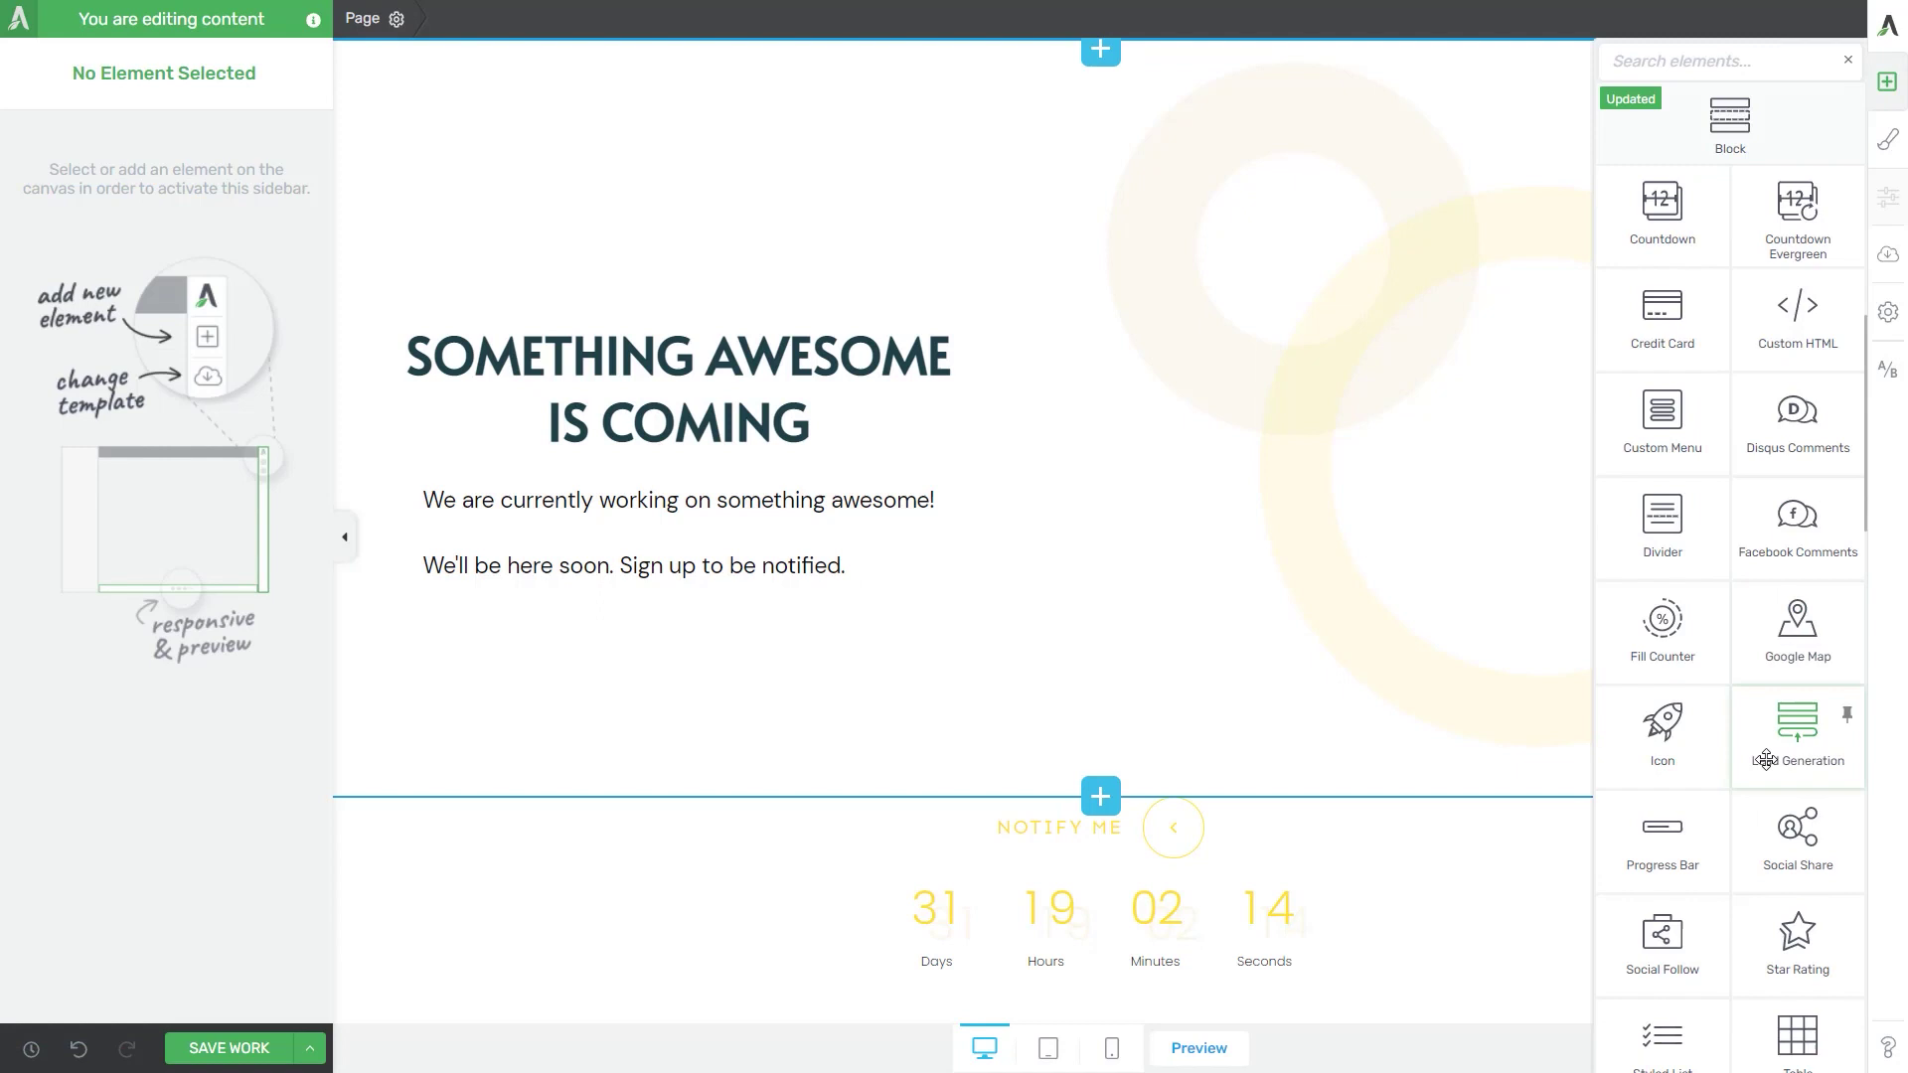
Step: Close the element panel and save all changes to the coming soon page
{"action": "left_click", "coordinate": [1888, 82]}
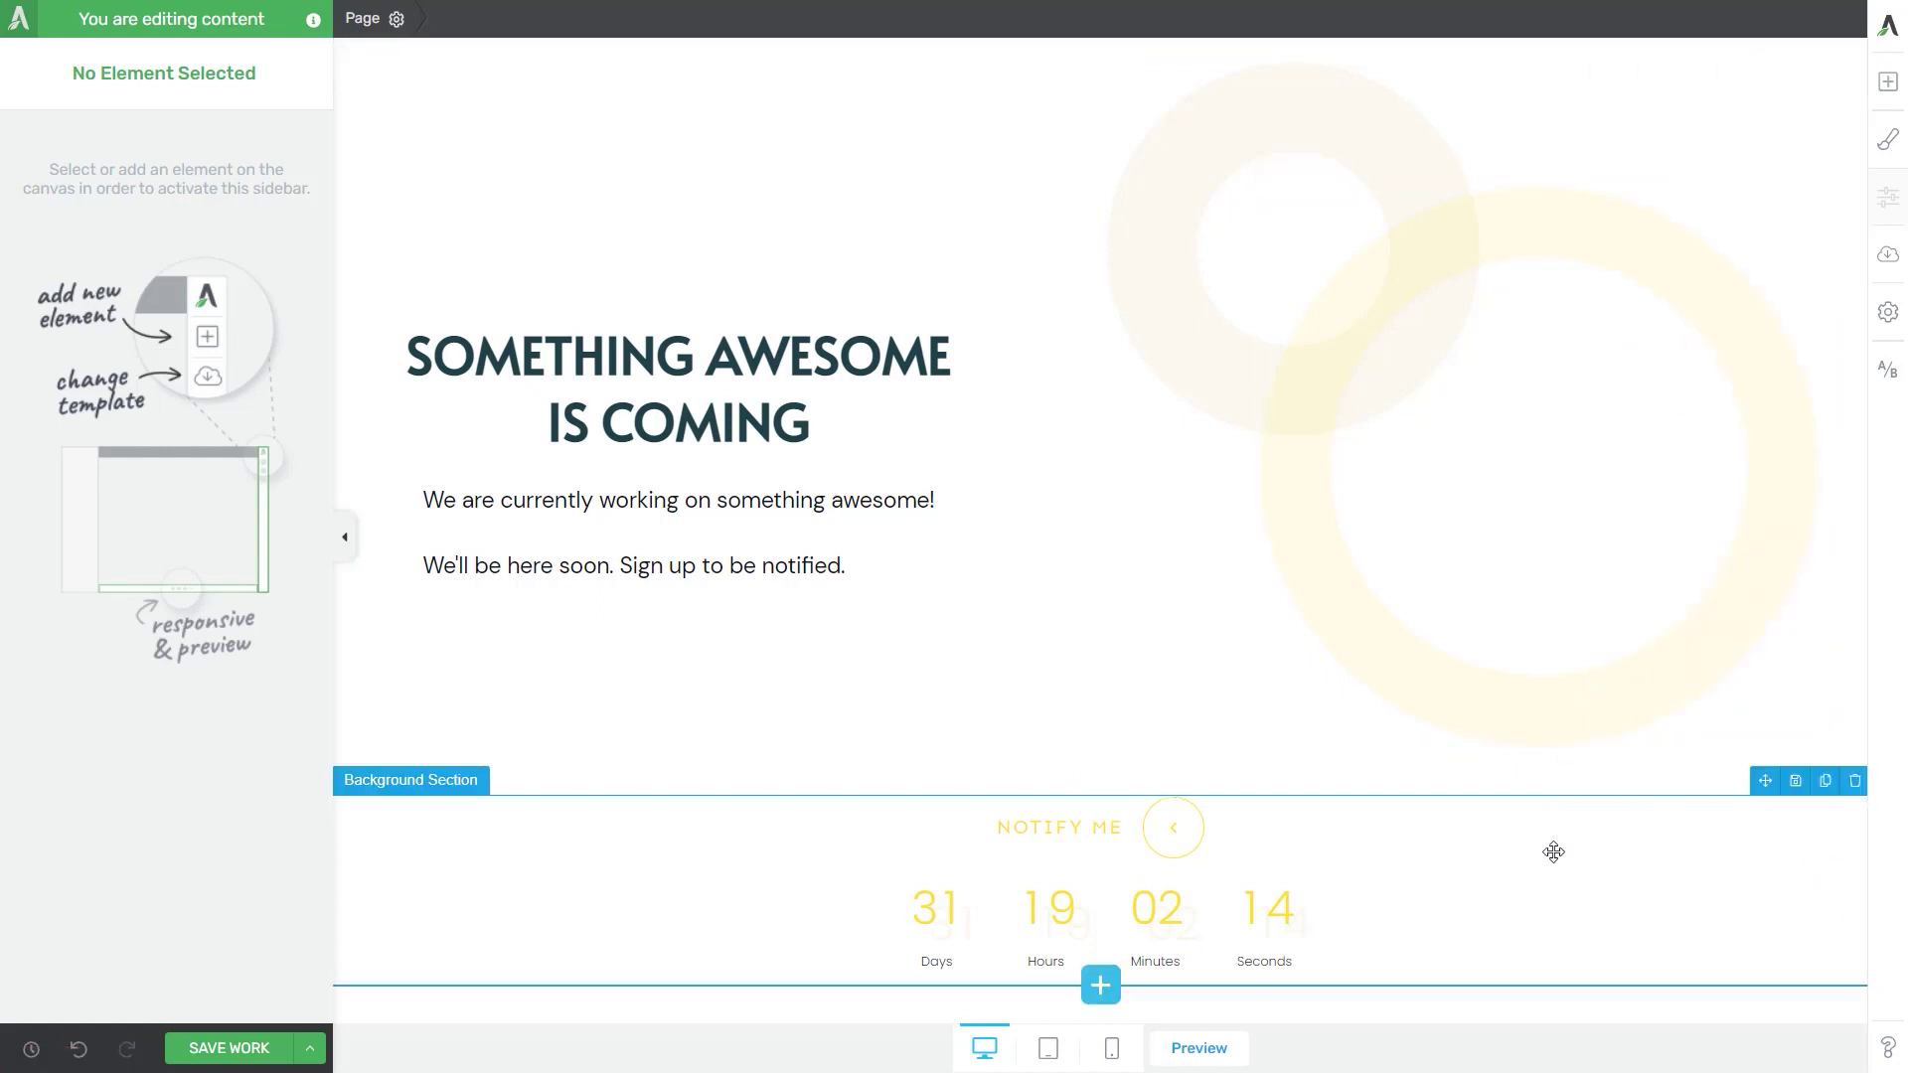
{"action": "left_click", "coordinate": [211, 1057]}
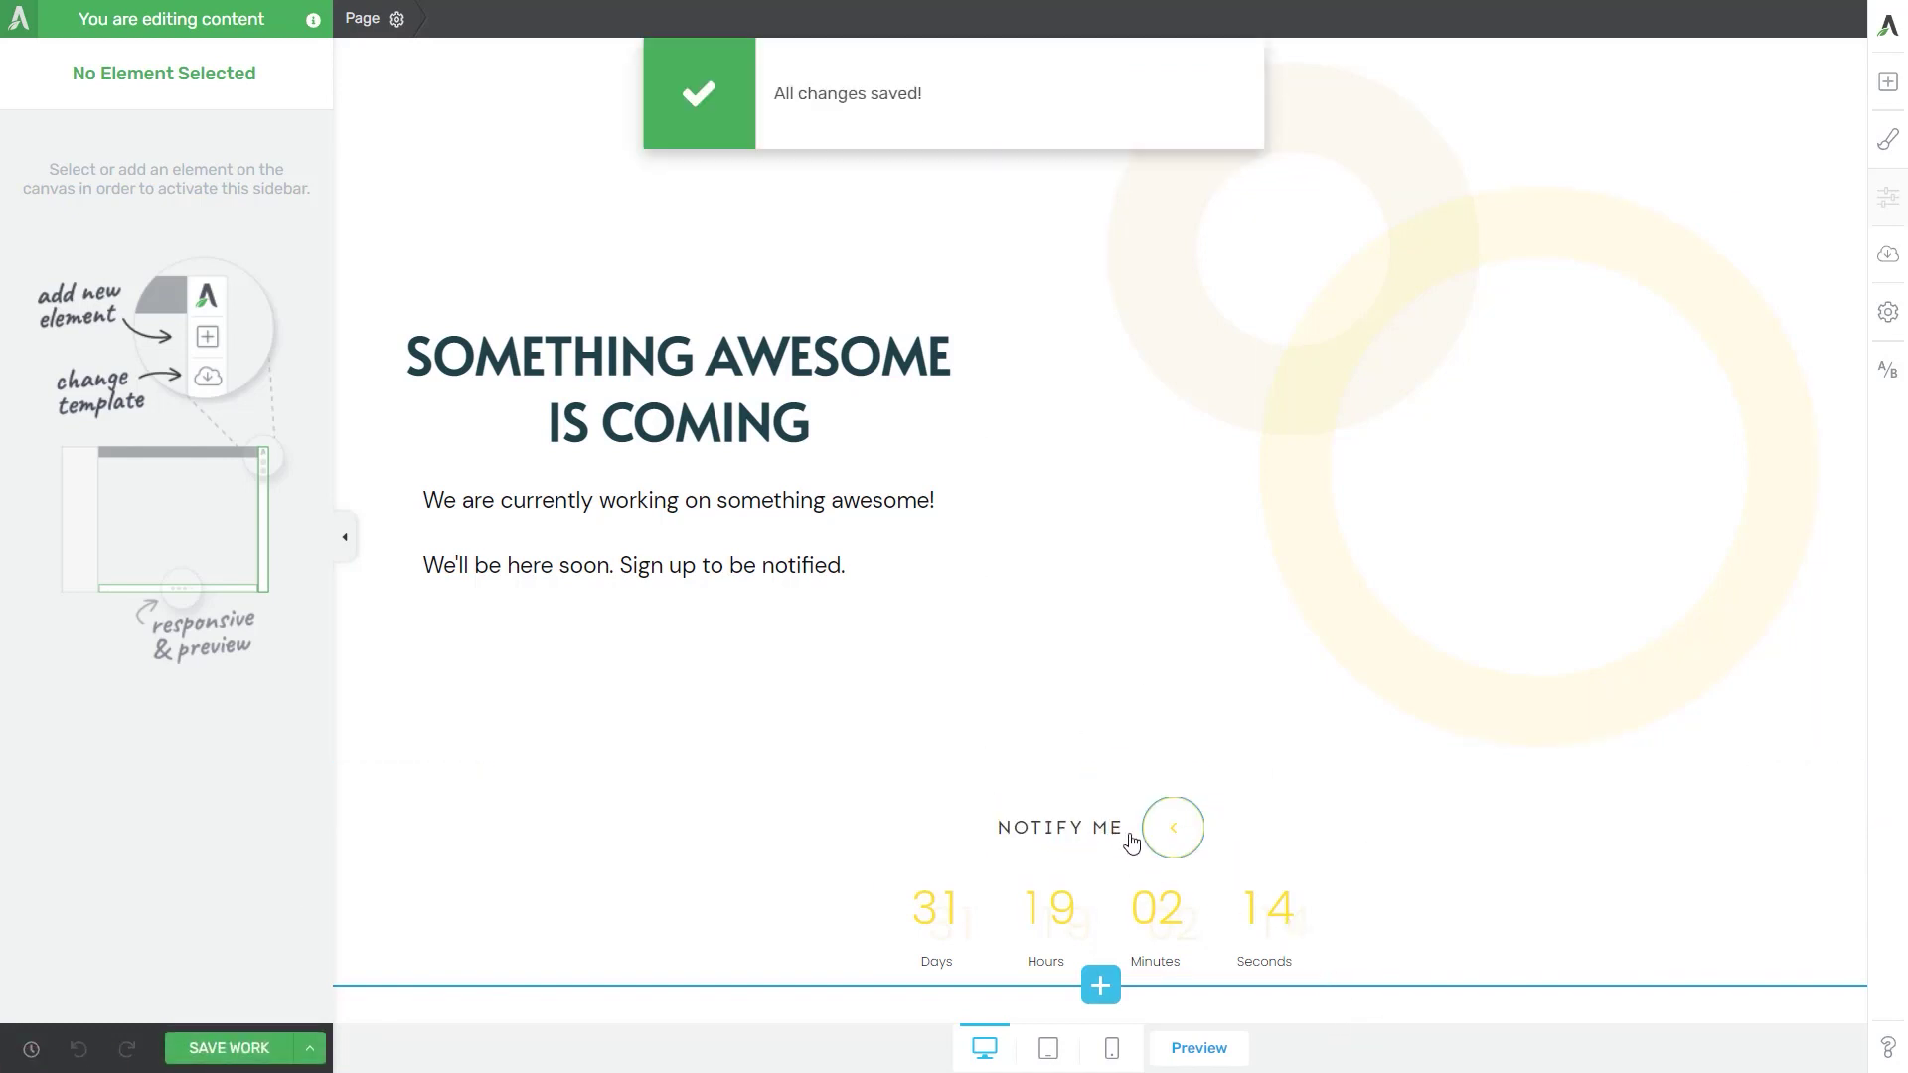
{"action": "left_click", "coordinate": [1217, 1050]}
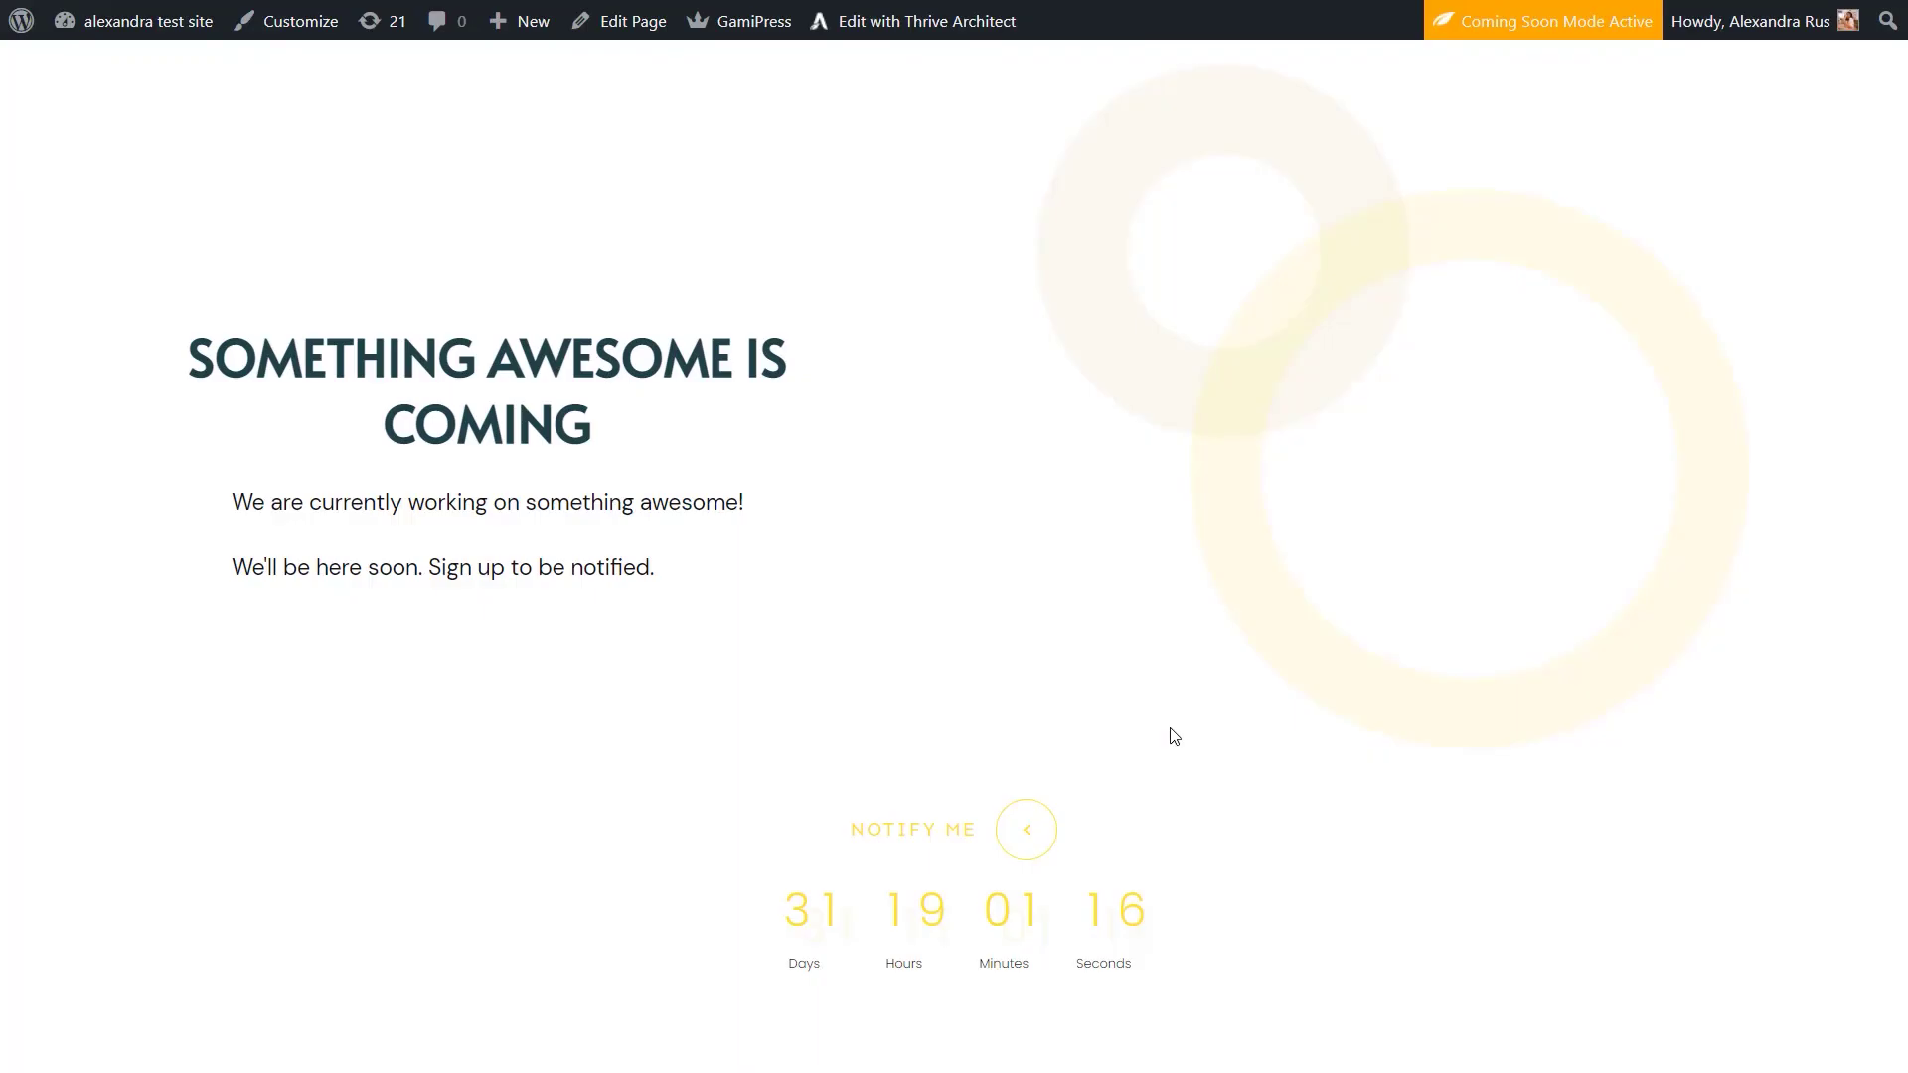
{"action": "left_click", "coordinate": [1013, 830]}
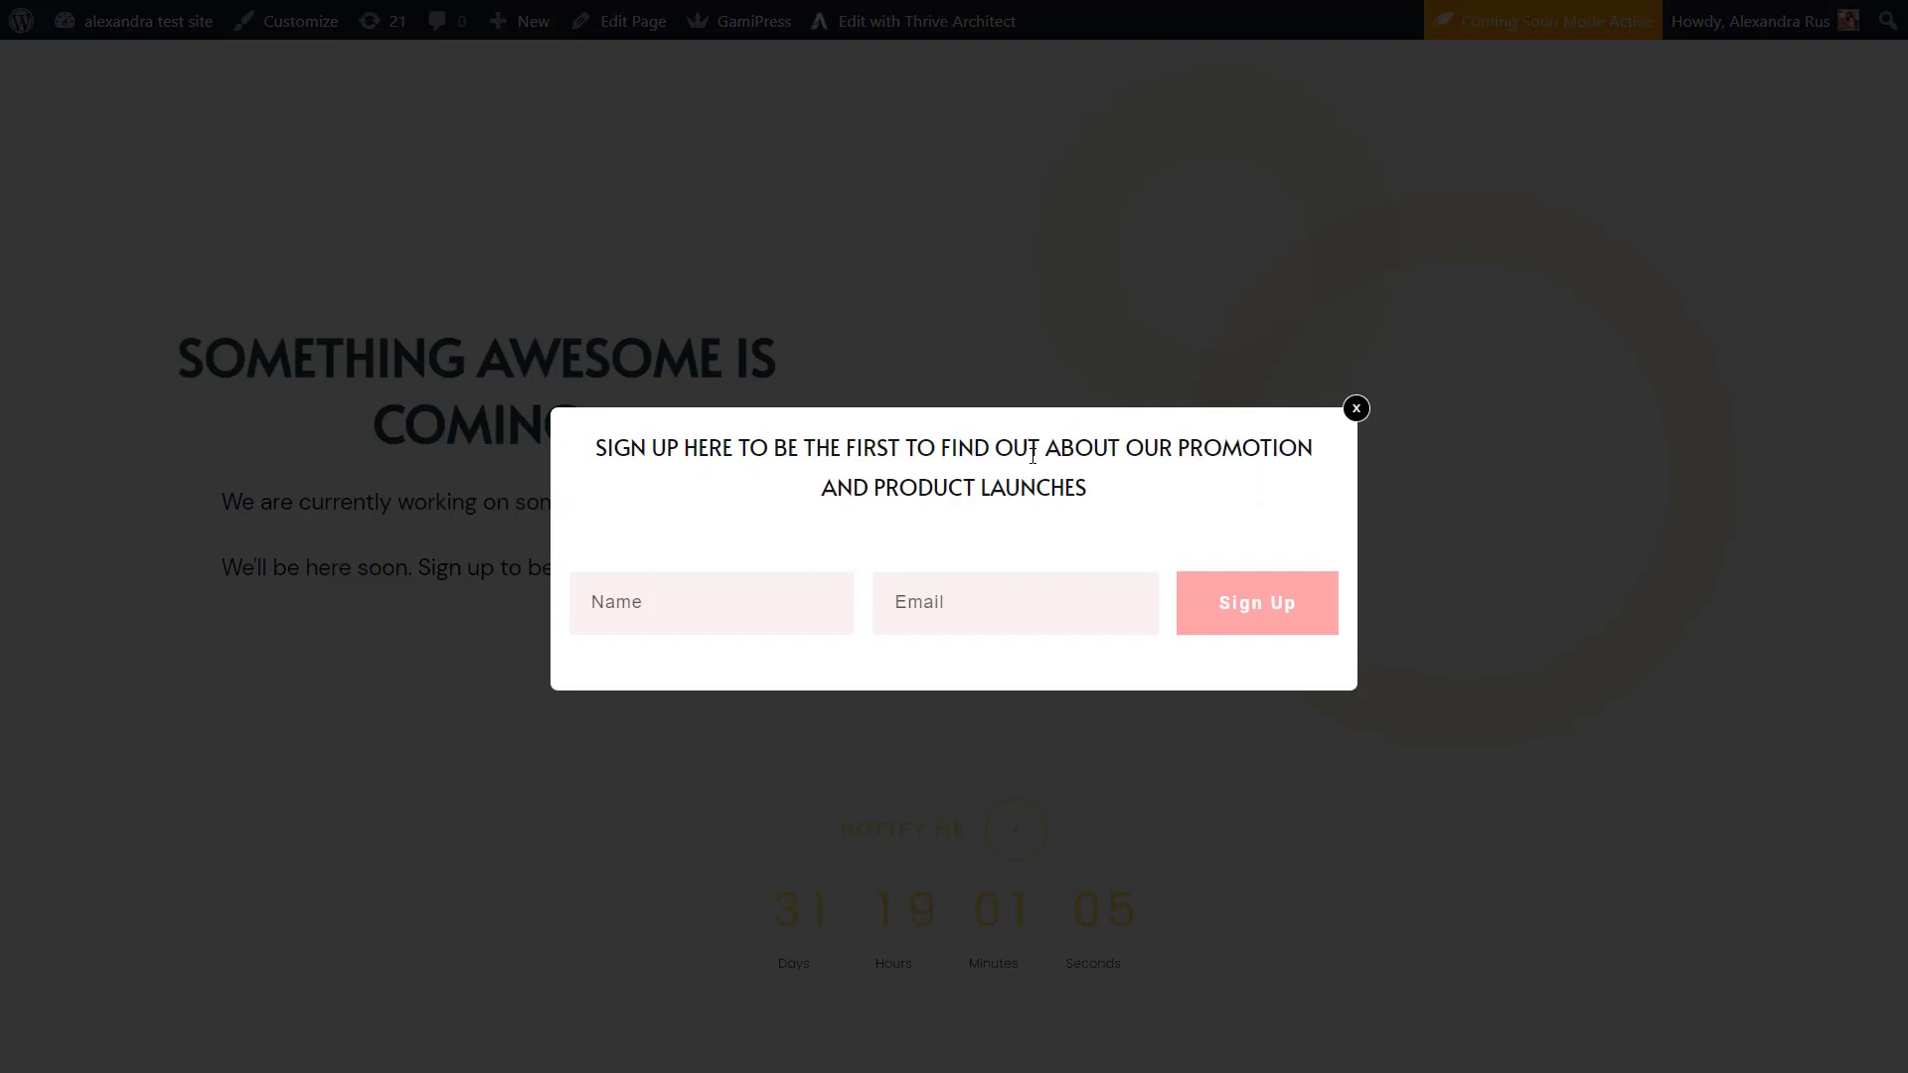
{"action": "left_click", "coordinate": [1356, 410]}
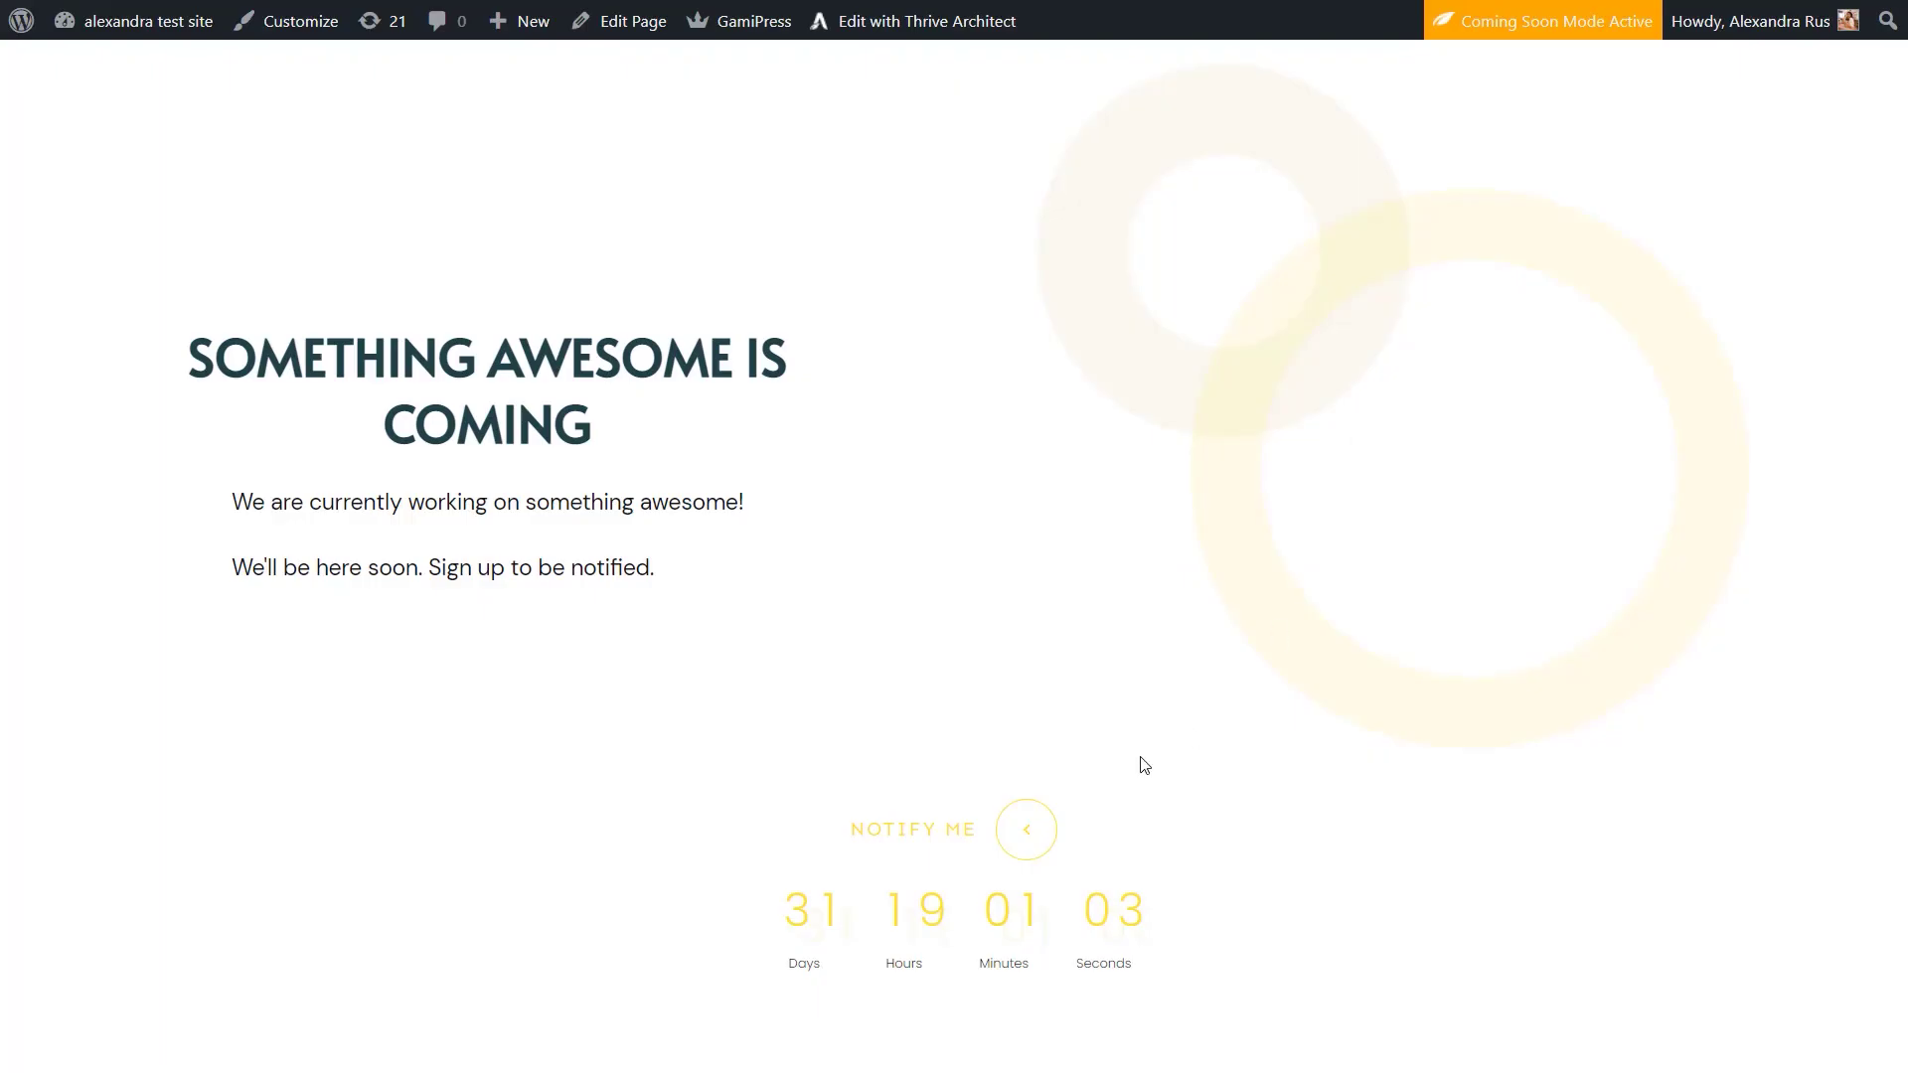